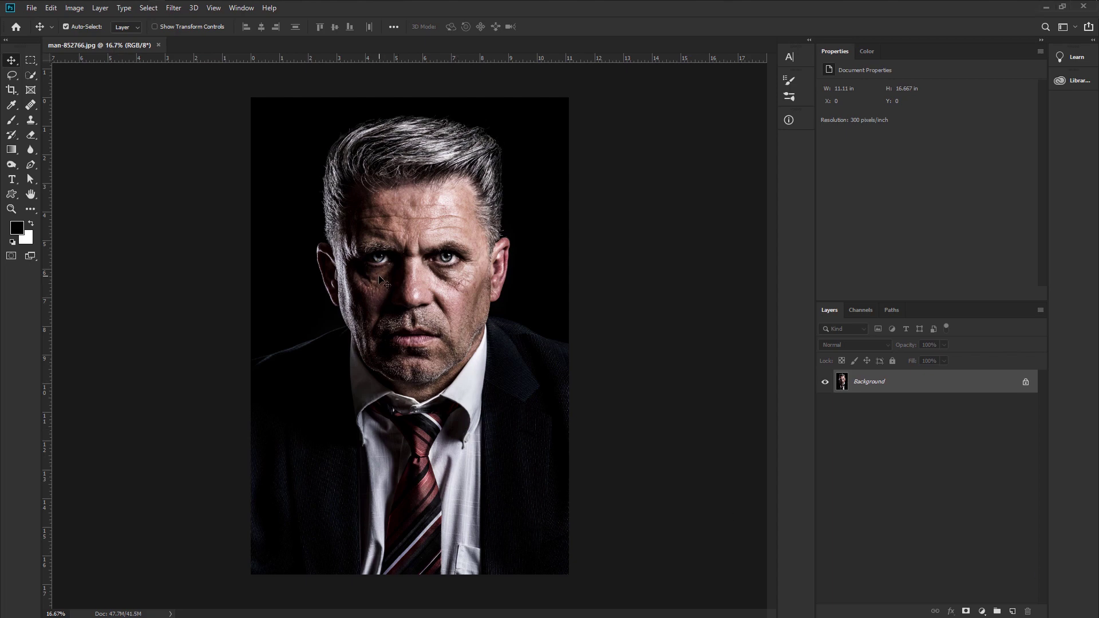
- Create a new 1920 x 1080 pixel document at 300 pixels/inch named "Smoke effect" with a white background
{"action": "left_click", "coordinate": [31, 10]}
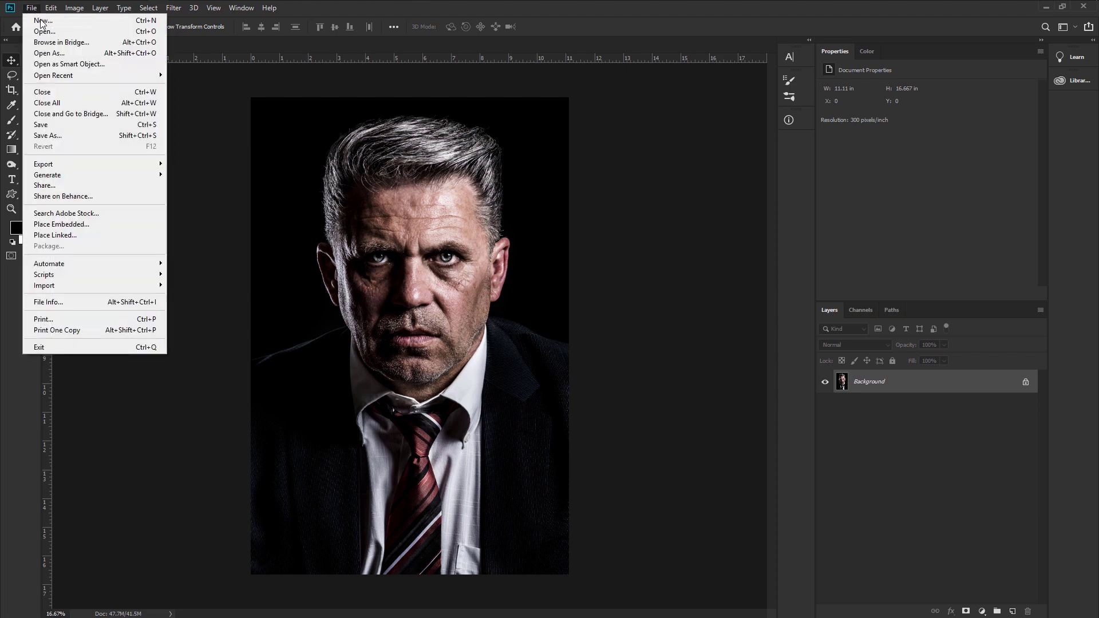
{"action": "left_click", "coordinate": [41, 22]}
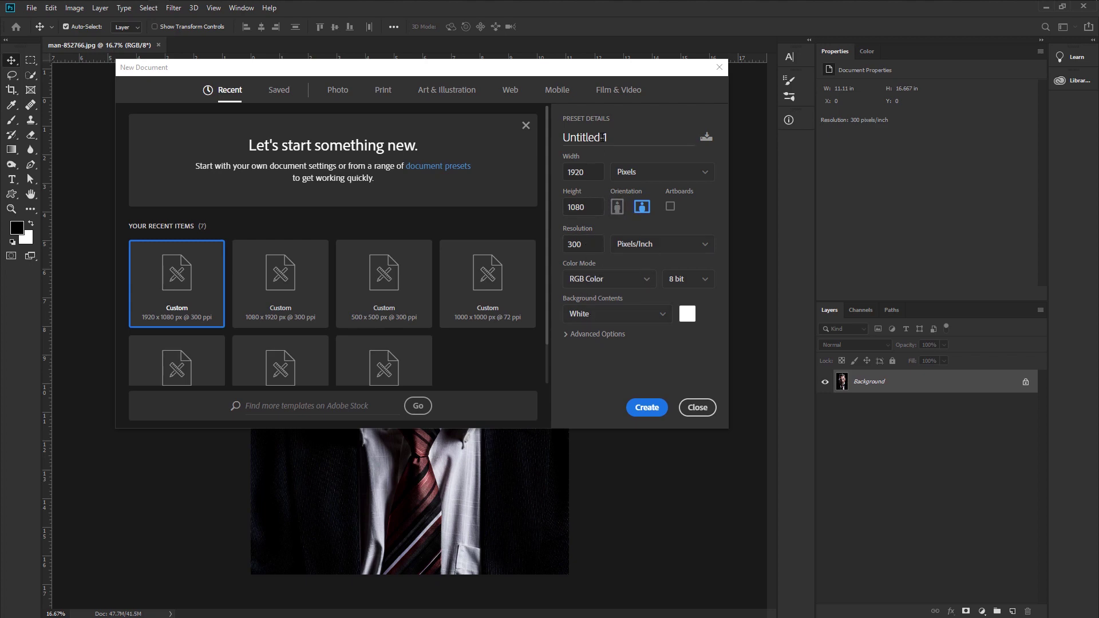
{"action": "left_click_drag", "start_coordinate": [612, 139], "coordinate": [554, 138]}
{"action": "type", "text": "Smoke efe"}
{"action": "key", "text": "BackSpace"}
{"action": "type", "text": "fect"}
{"action": "left_click", "coordinate": [603, 229]}
{"action": "left_click", "coordinate": [653, 410]}
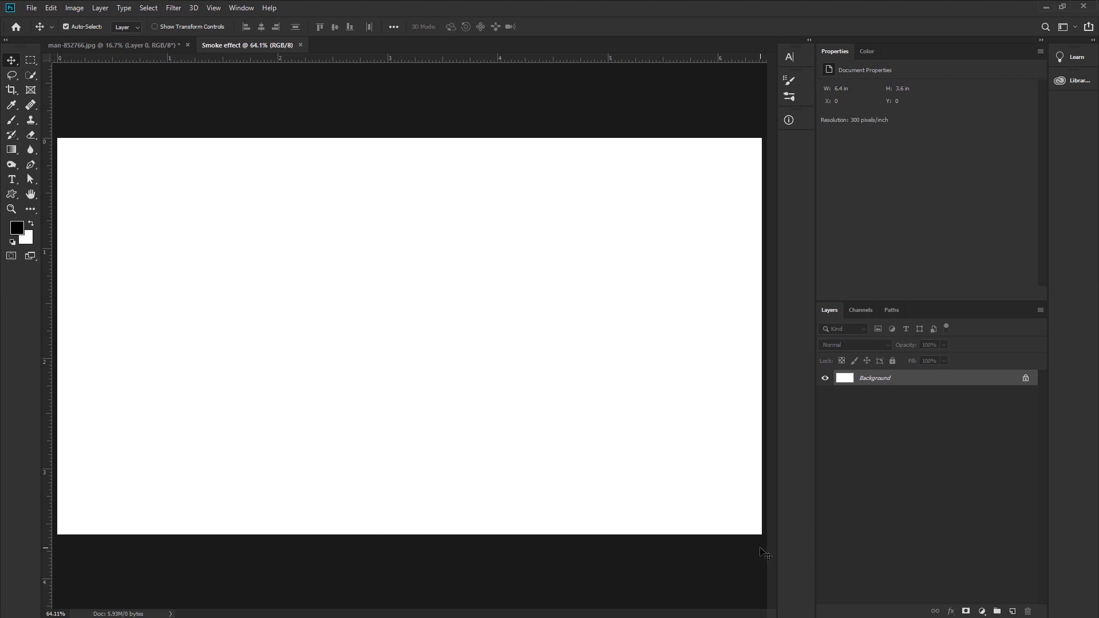
- Add a new layer above the background and fill it with white
{"action": "left_click", "coordinate": [1012, 611]}
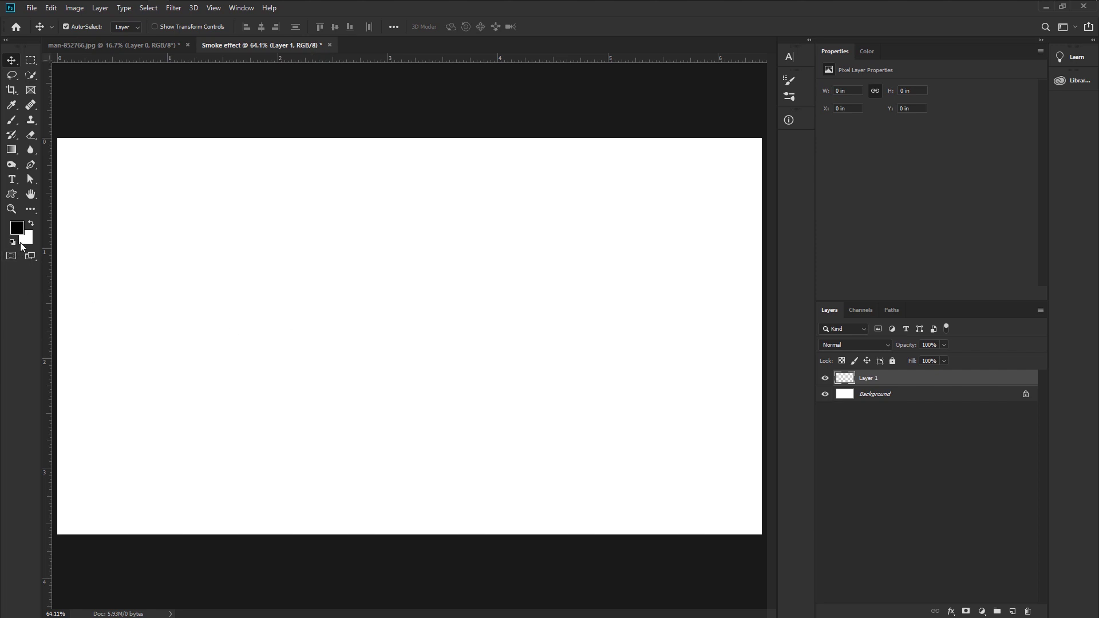
{"action": "key", "text": "ctrl+BackSpace"}
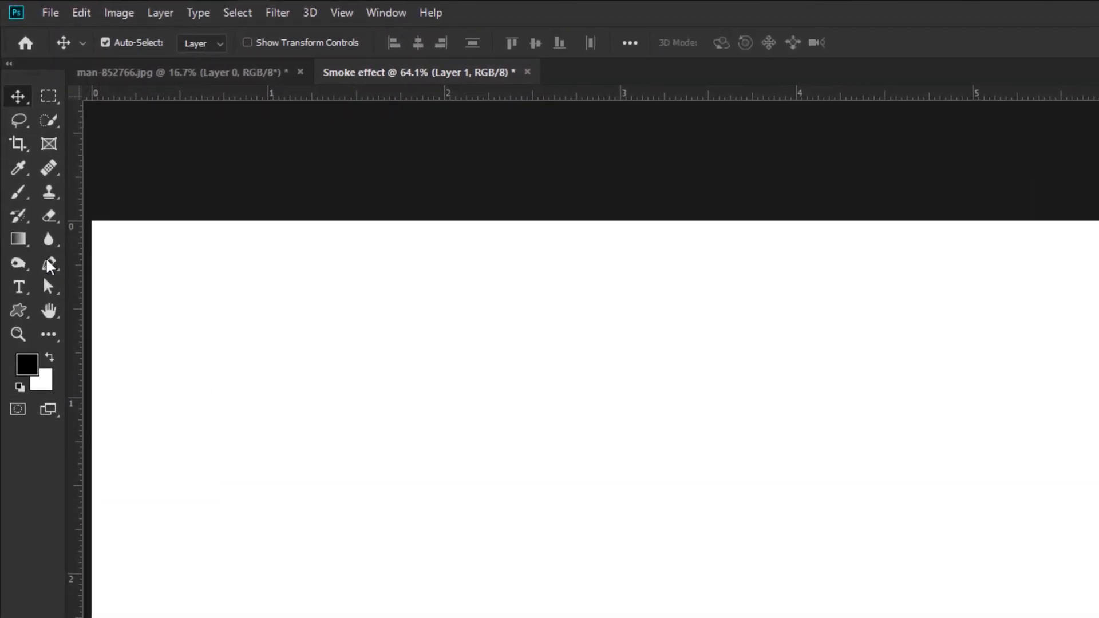
- Fill Layer 1 with a radial gradient from white to grey b2b2b2, drawn from the canvas centre to beyond its left edge
{"action": "left_click", "coordinate": [18, 239]}
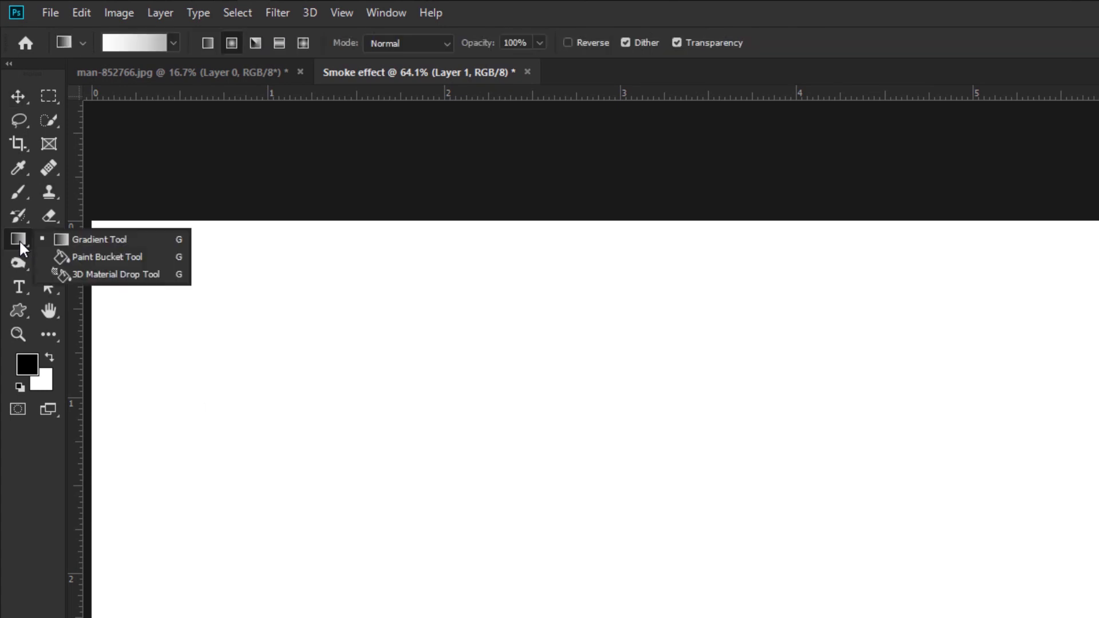
{"action": "left_click", "coordinate": [129, 239]}
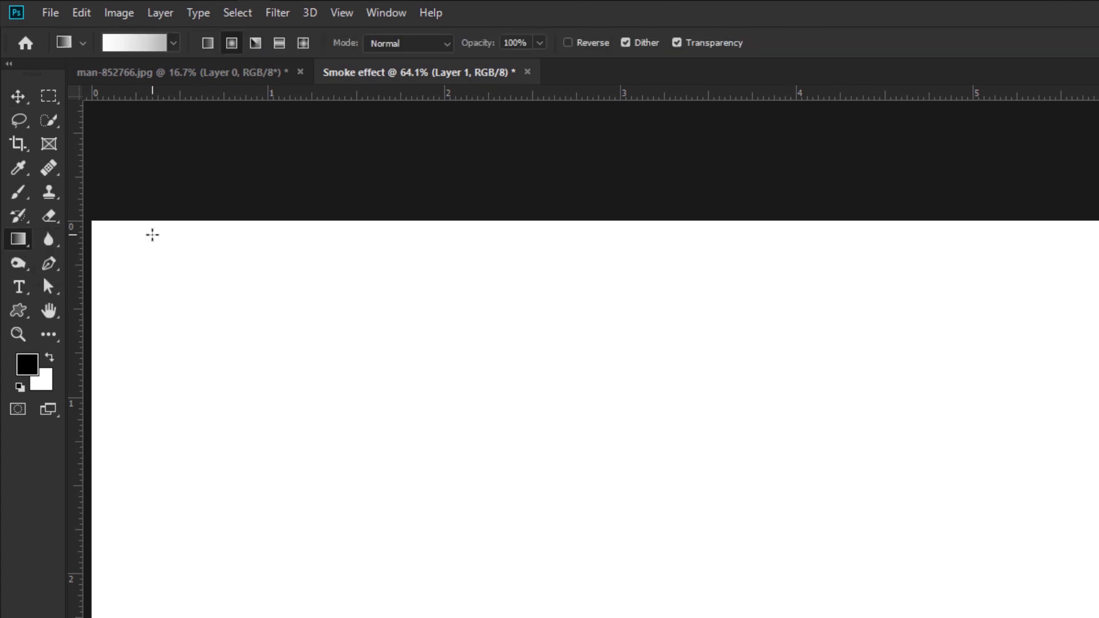
{"action": "left_click", "coordinate": [140, 44]}
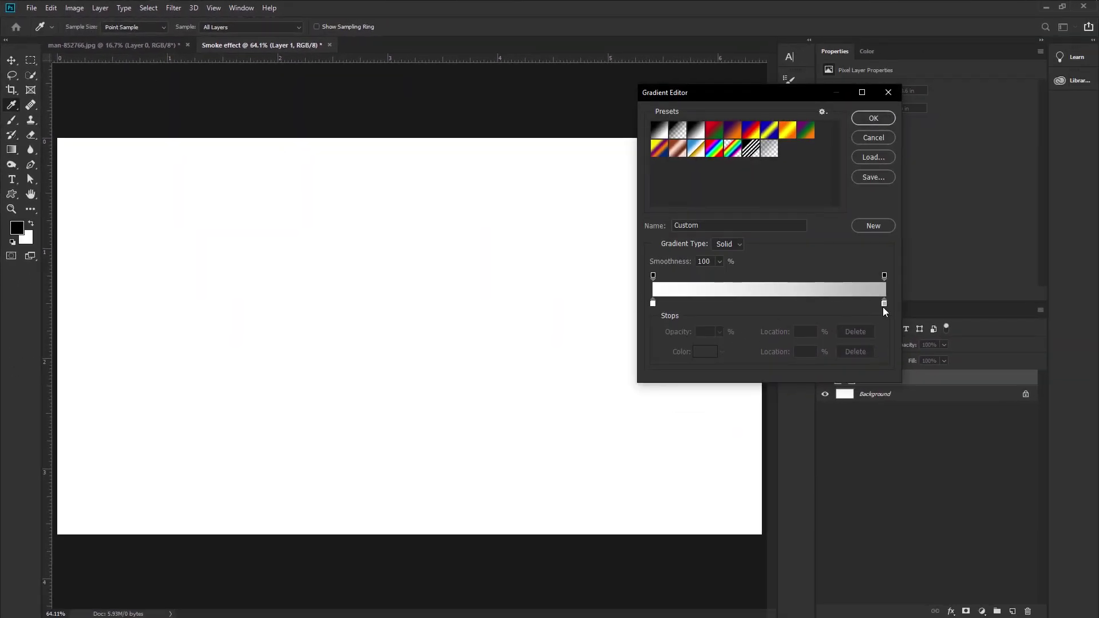
{"action": "left_click", "coordinate": [884, 303]}
{"action": "double_click", "coordinate": [884, 303]}
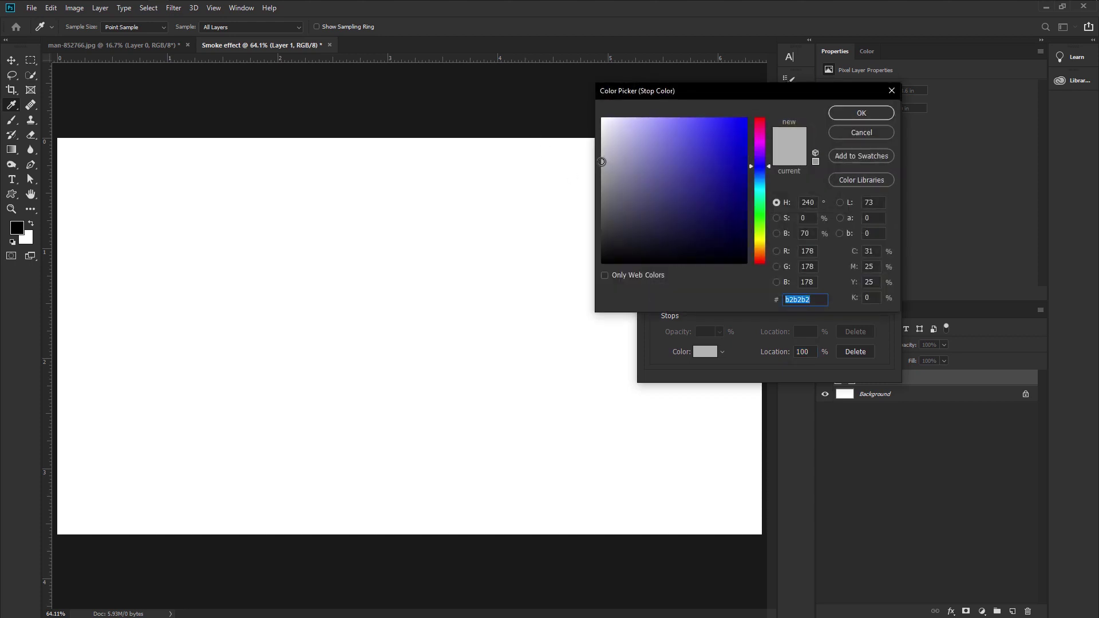
{"action": "left_click", "coordinate": [847, 117]}
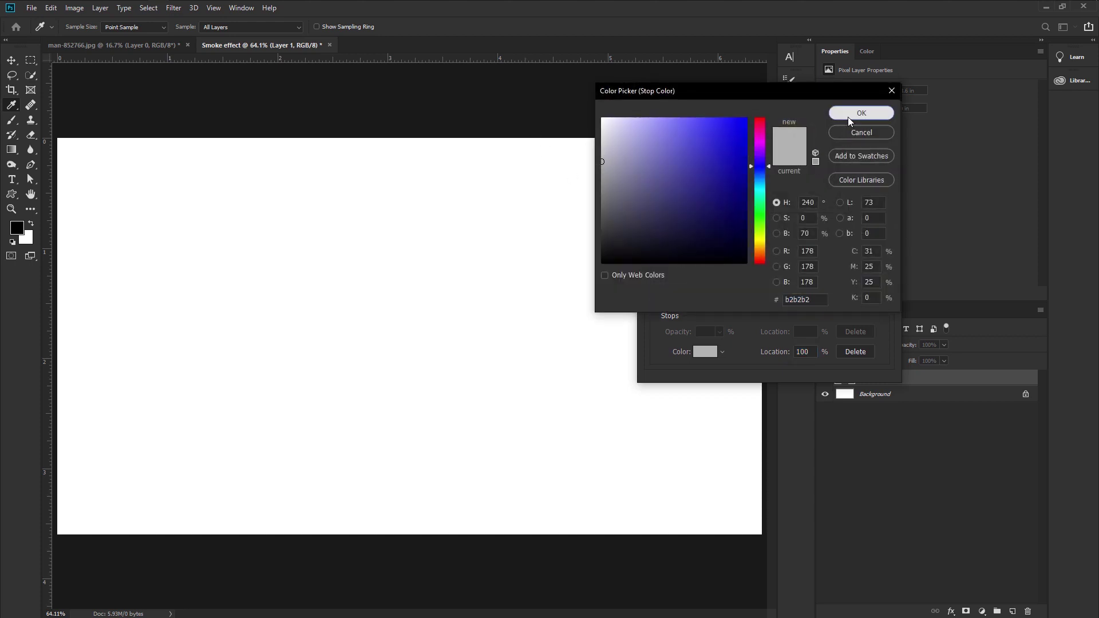
{"action": "left_click", "coordinate": [865, 120]}
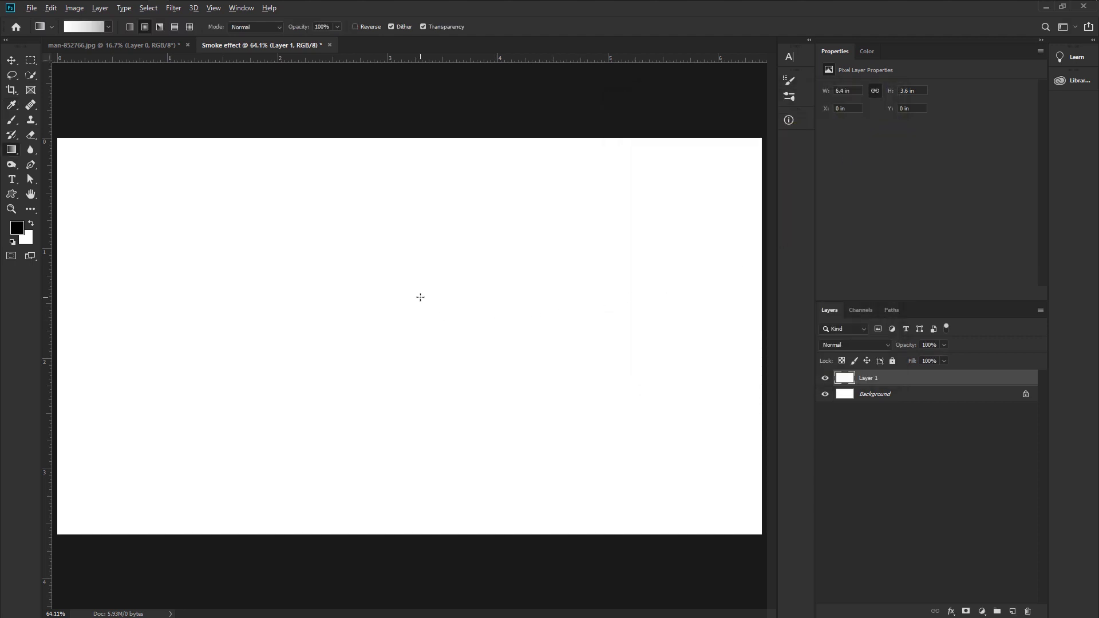
{"action": "scroll", "coordinate": [420, 297], "scroll_direction": "down", "scroll_amount": 2}
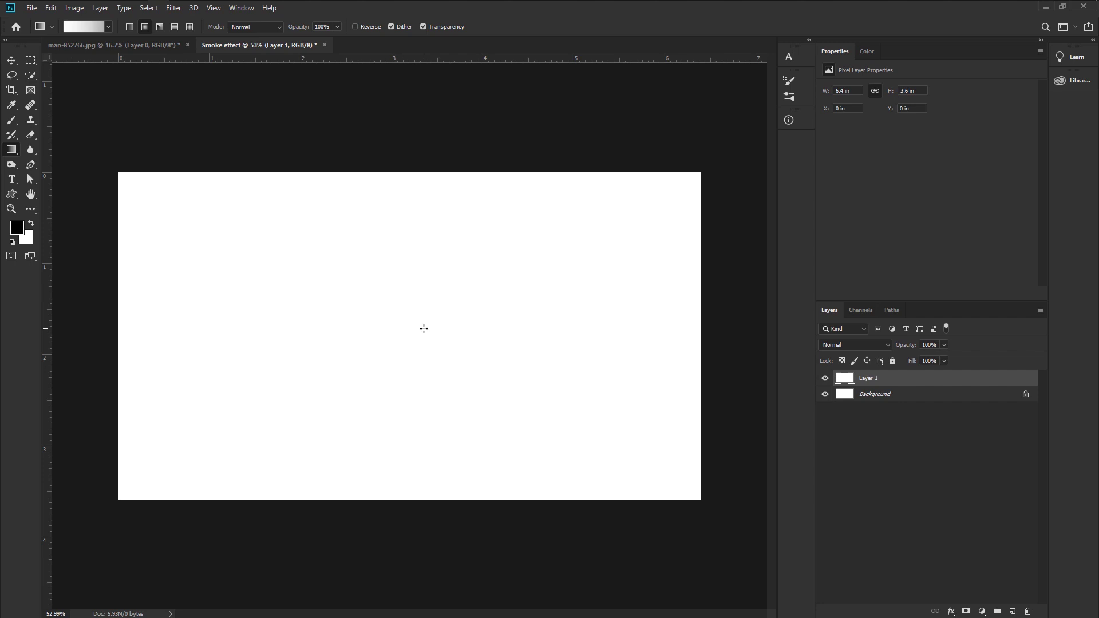
{"action": "left_click_drag", "start_coordinate": [422, 342], "coordinate": [79, 344]}
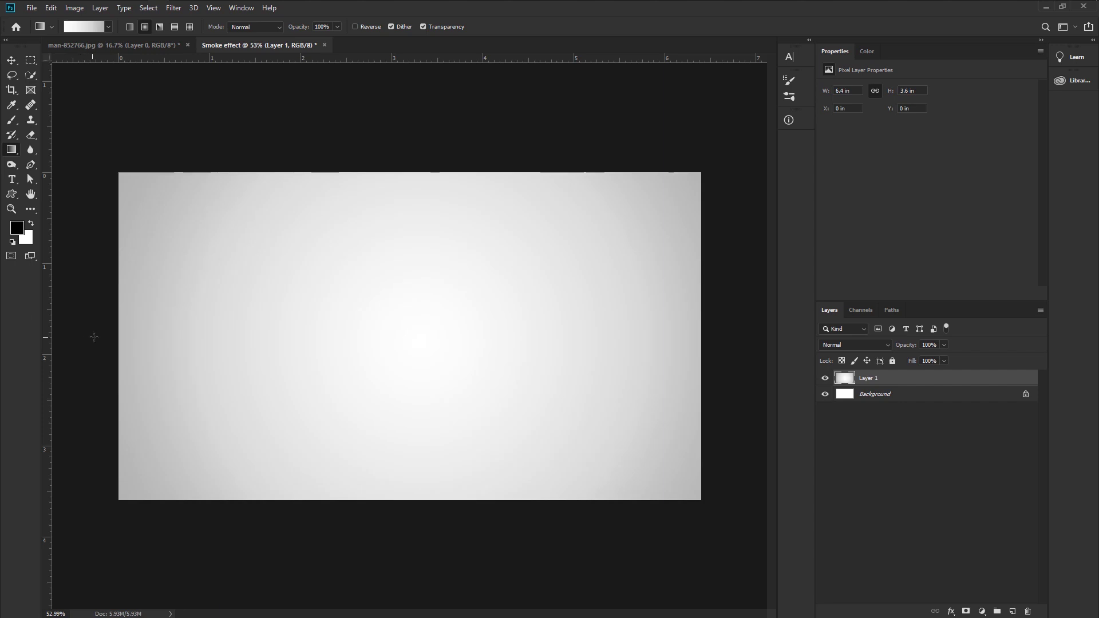
{"action": "scroll", "coordinate": [422, 348], "scroll_direction": "up", "scroll_amount": 2}
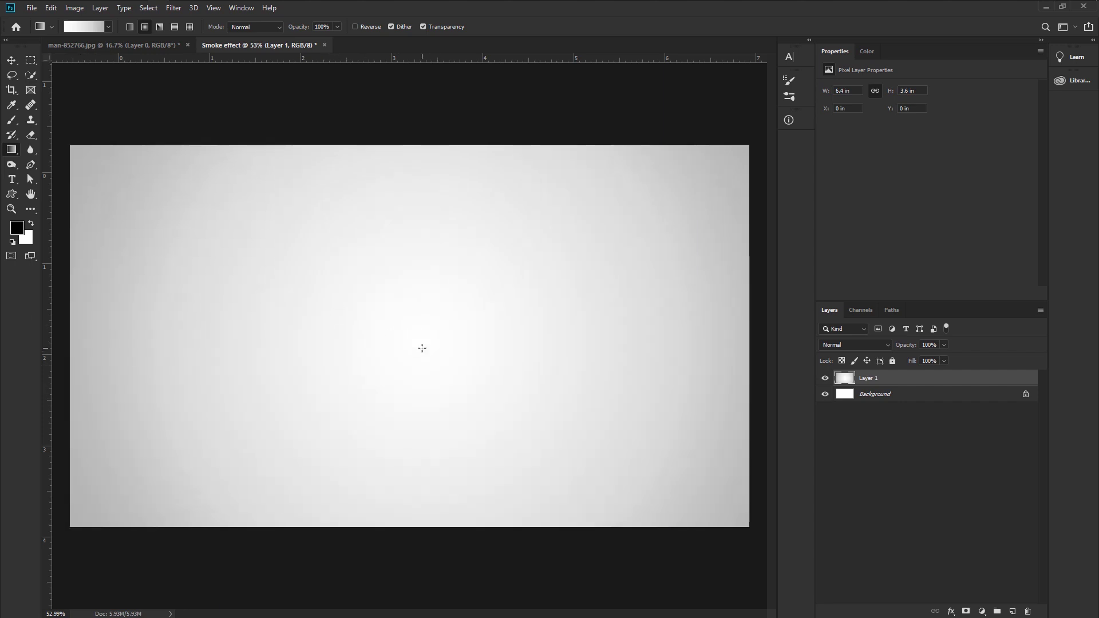
- Copy the portrait layer from man-852766.jpg into the Smoke effect document with the Move tool
{"action": "left_click", "coordinate": [10, 62]}
{"action": "scroll", "coordinate": [158, 80], "scroll_direction": "down", "scroll_amount": 1}
{"action": "left_click", "coordinate": [114, 45]}
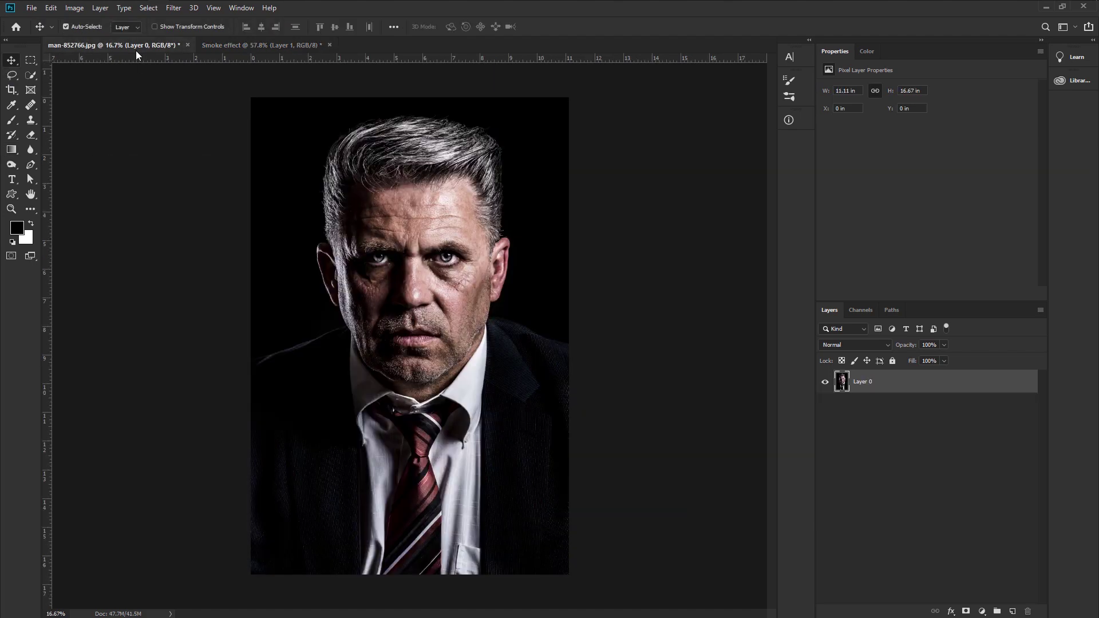
{"action": "left_click_drag", "start_coordinate": [406, 306], "coordinate": [437, 415]}
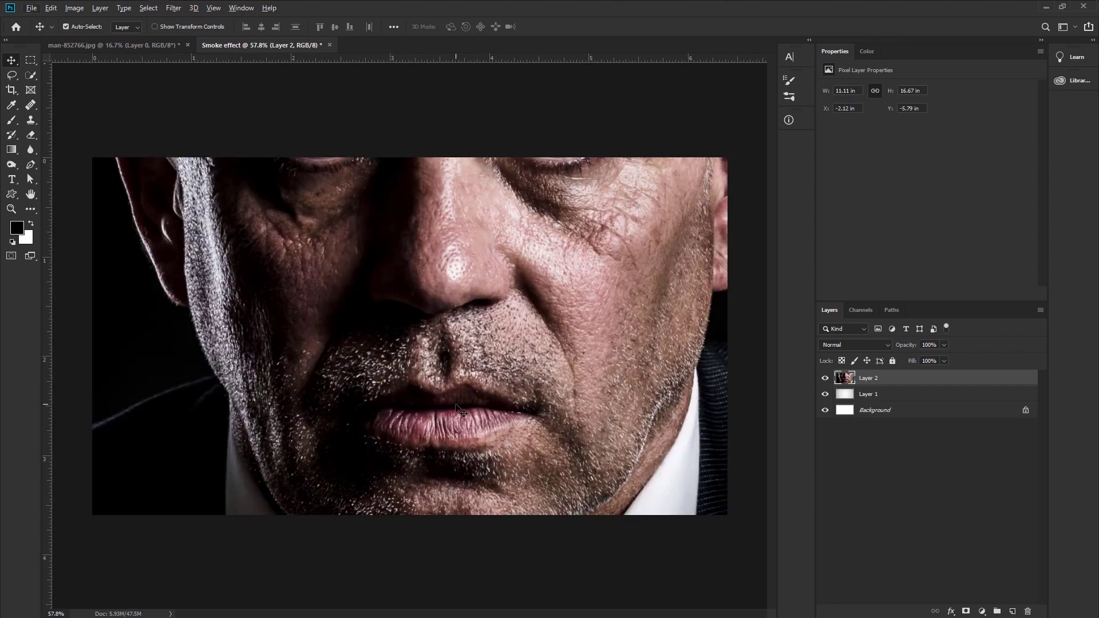
- Scale the portrait to about 23.49% and centre it horizontally, with its lower part running off the canvas
{"action": "key", "text": "ctrl+t"}
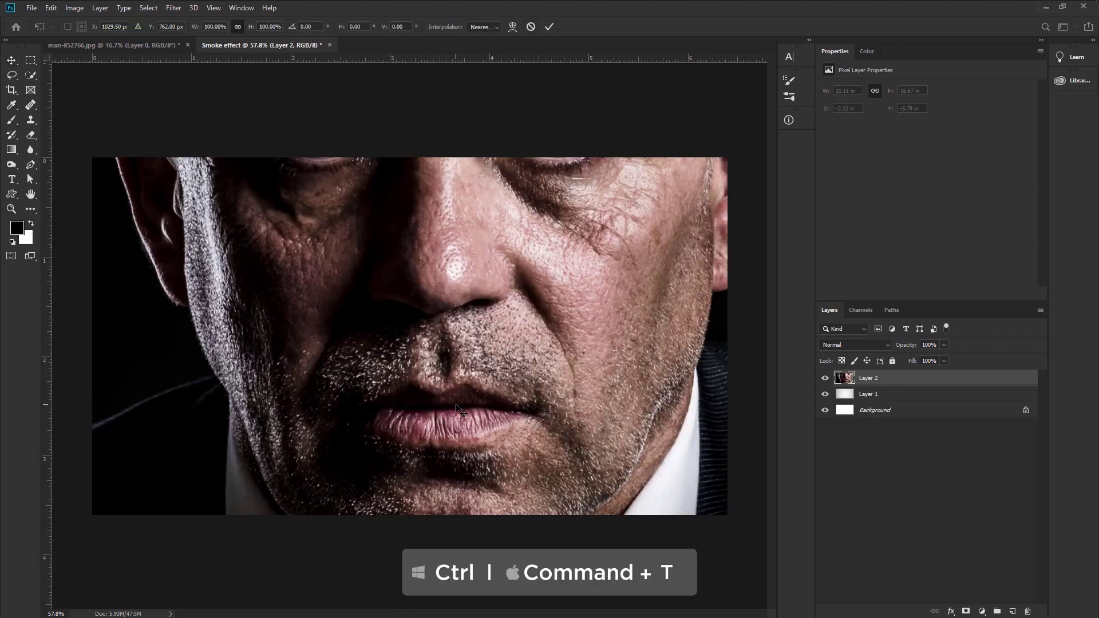
{"action": "key", "text": "ctrl+0"}
{"action": "left_click_drag", "start_coordinate": [612, 362], "coordinate": [462, 357]}
{"action": "scroll", "coordinate": [462, 357], "scroll_direction": "up", "scroll_amount": 6}
{"action": "left_click_drag", "start_coordinate": [460, 406], "coordinate": [430, 397]}
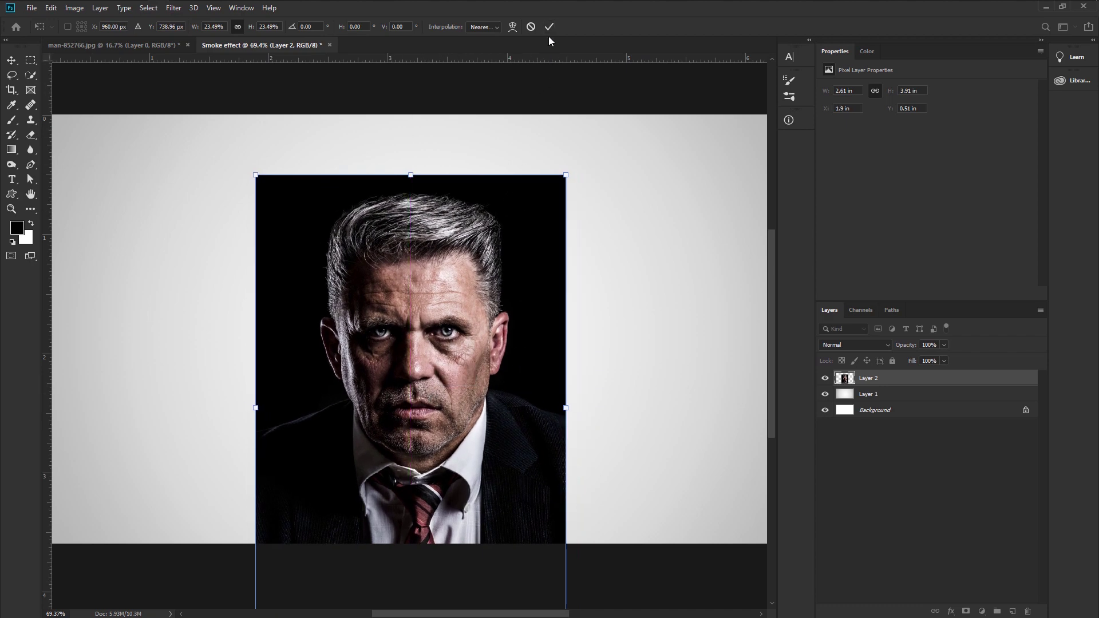
{"action": "left_click", "coordinate": [549, 26]}
{"action": "scroll", "coordinate": [493, 352], "scroll_direction": "down", "scroll_amount": 1}
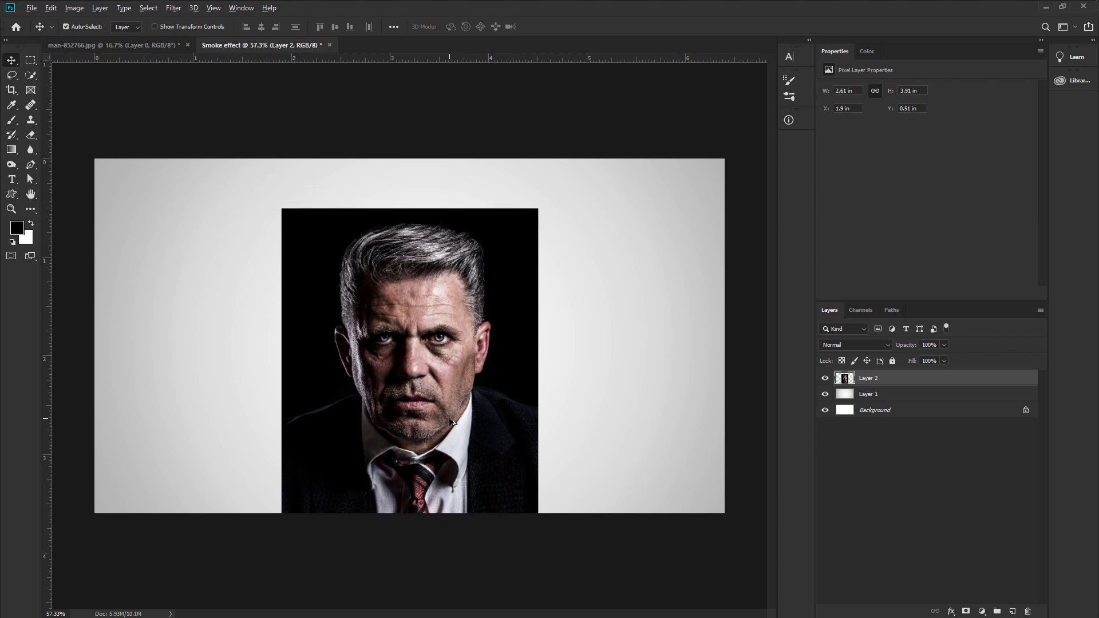
{"action": "scroll", "coordinate": [451, 418], "scroll_direction": "up", "scroll_amount": 1}
{"action": "scroll", "coordinate": [452, 414], "scroll_direction": "down", "scroll_amount": 1}
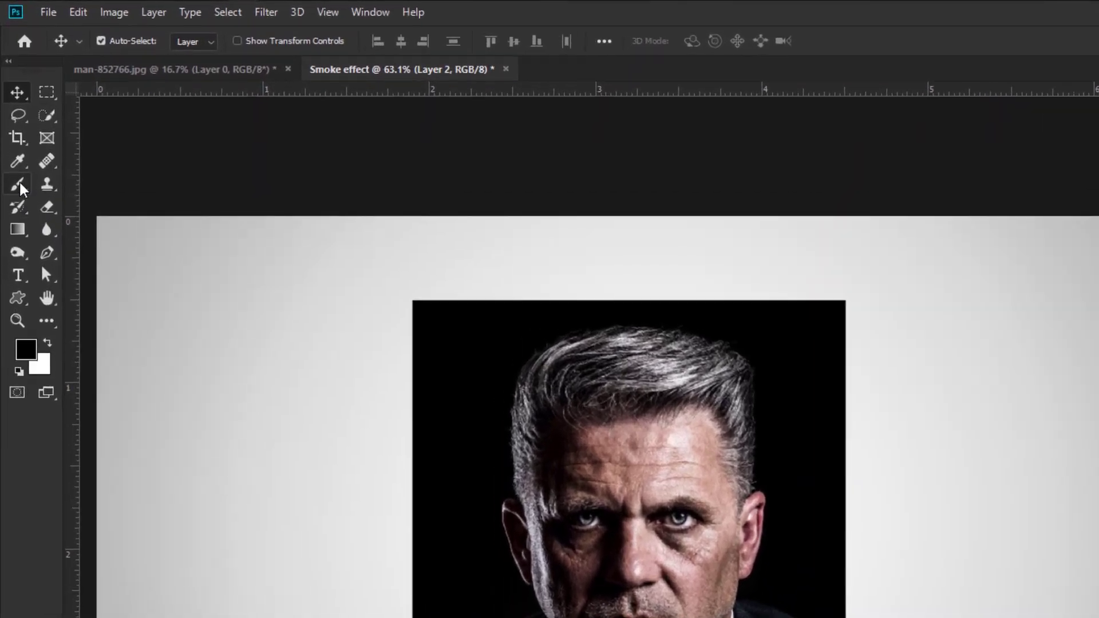
- Paint black on the portrait layer with a soft brush to cover the light canvas area around the photo
{"action": "left_click", "coordinate": [11, 120]}
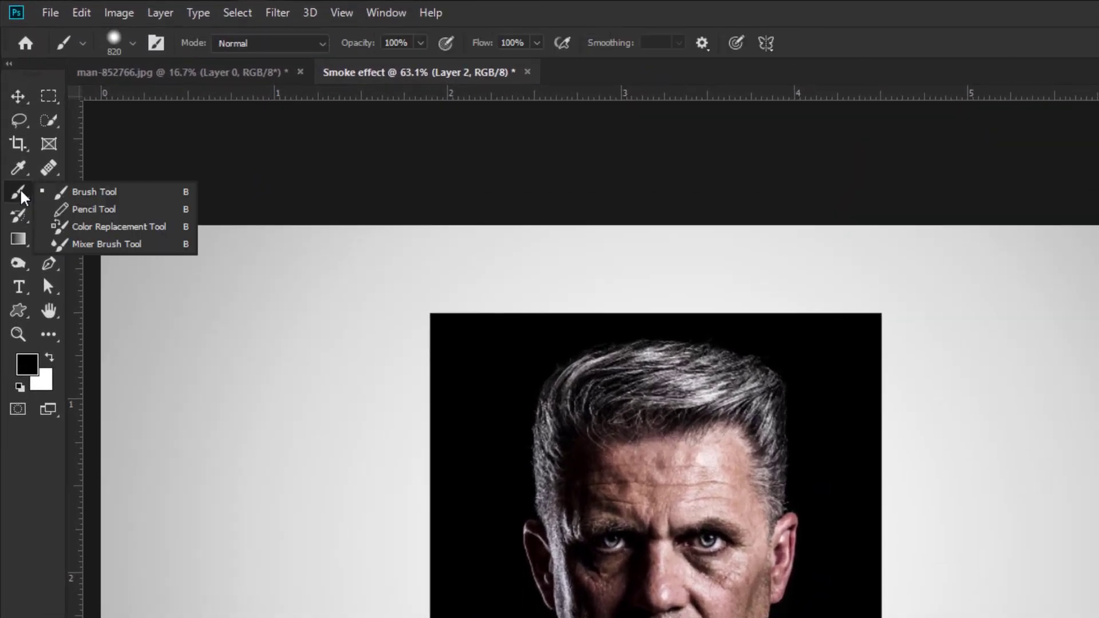
{"action": "left_click", "coordinate": [93, 194]}
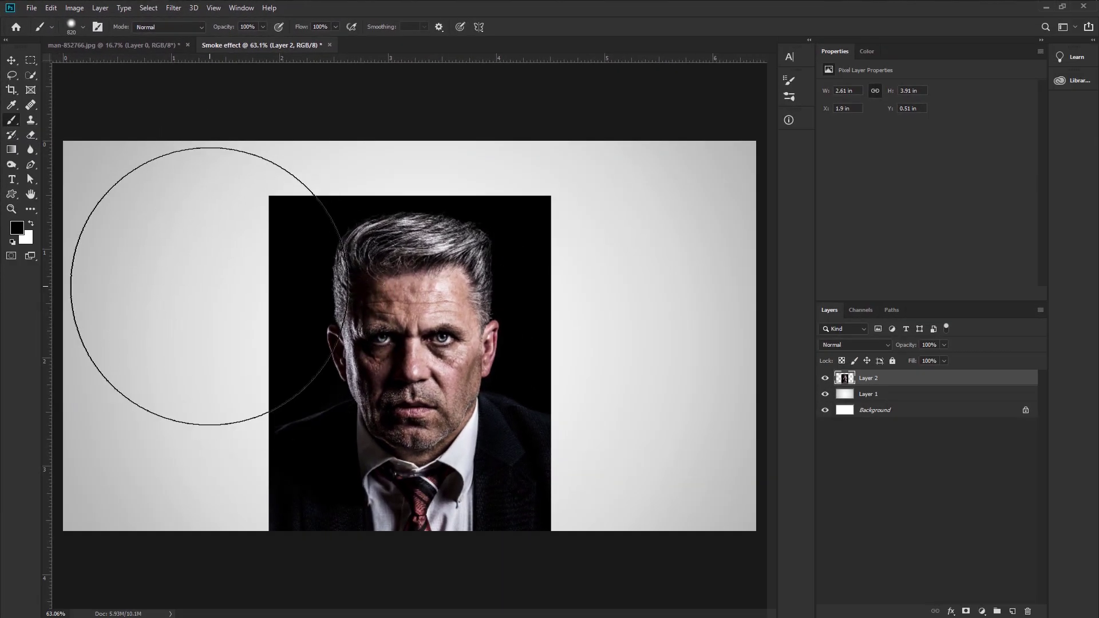
{"action": "scroll", "coordinate": [171, 327], "scroll_direction": "down", "scroll_amount": 2}
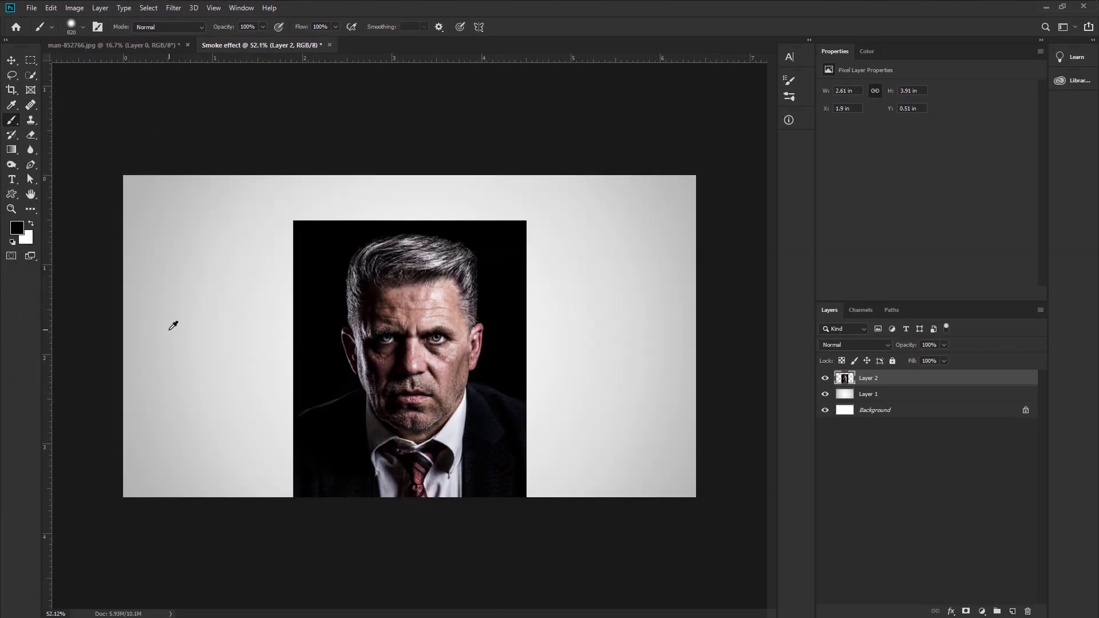
{"action": "mouse_move", "coordinate": [198, 230]}
{"action": "left_mouse_down"}
{"action": "mouse_move", "coordinate": [164, 518]}
{"action": "mouse_move", "coordinate": [131, 451]}
{"action": "mouse_move", "coordinate": [107, 447]}
{"action": "left_mouse_up"}
{"action": "mouse_move", "coordinate": [275, 181]}
{"action": "left_mouse_down"}
{"action": "mouse_move", "coordinate": [490, 176]}
{"action": "mouse_move", "coordinate": [506, 189]}
{"action": "mouse_move", "coordinate": [452, 181]}
{"action": "mouse_move", "coordinate": [650, 212]}
{"action": "mouse_move", "coordinate": [695, 464]}
{"action": "mouse_move", "coordinate": [627, 203]}
{"action": "mouse_move", "coordinate": [594, 224]}
{"action": "mouse_move", "coordinate": [567, 317]}
{"action": "mouse_move", "coordinate": [571, 493]}
{"action": "mouse_move", "coordinate": [599, 472]}
{"action": "mouse_move", "coordinate": [581, 507]}
{"action": "left_mouse_up"}
{"action": "left_click_drag", "start_coordinate": [252, 246], "coordinate": [256, 527]}
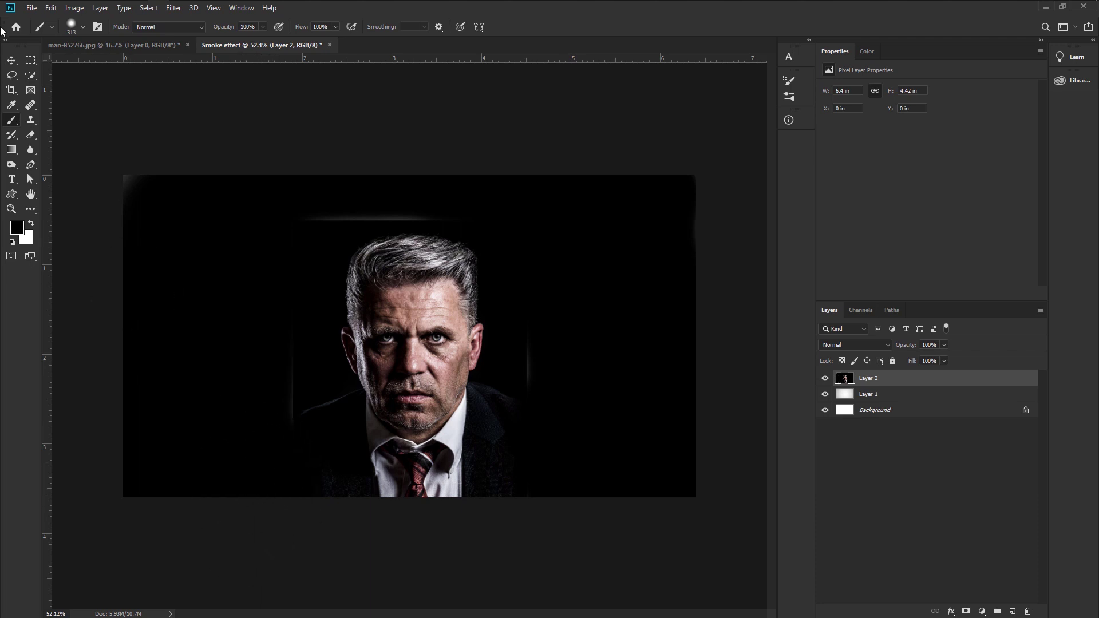
- Desaturate the portrait layer and add a black layer mask that hides it completely
{"action": "left_click", "coordinate": [8, 61]}
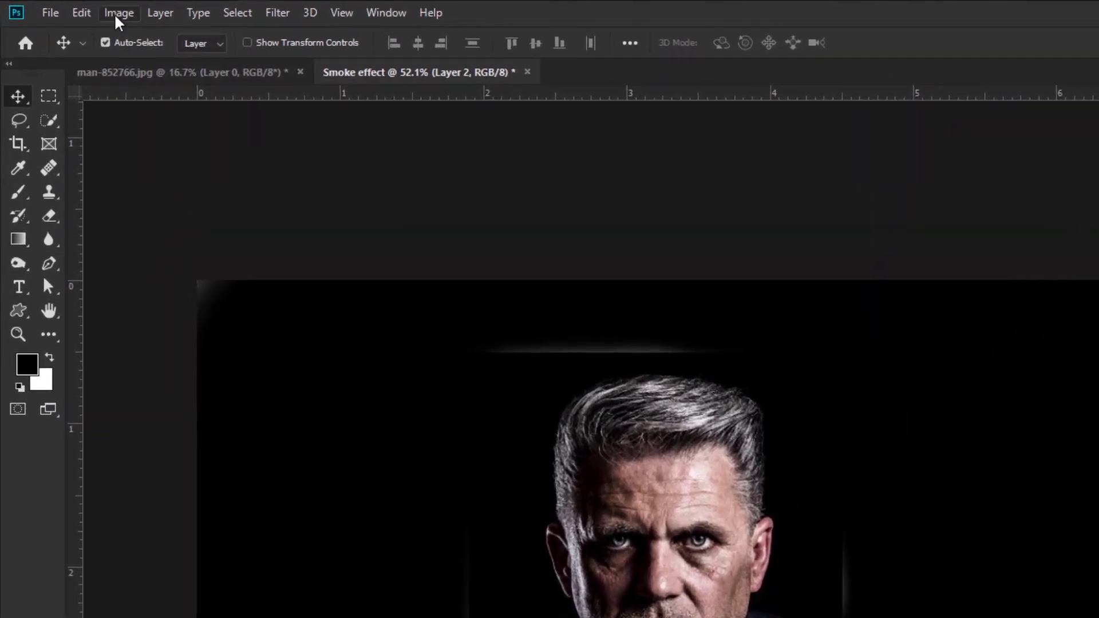
{"action": "left_click", "coordinate": [74, 9]}
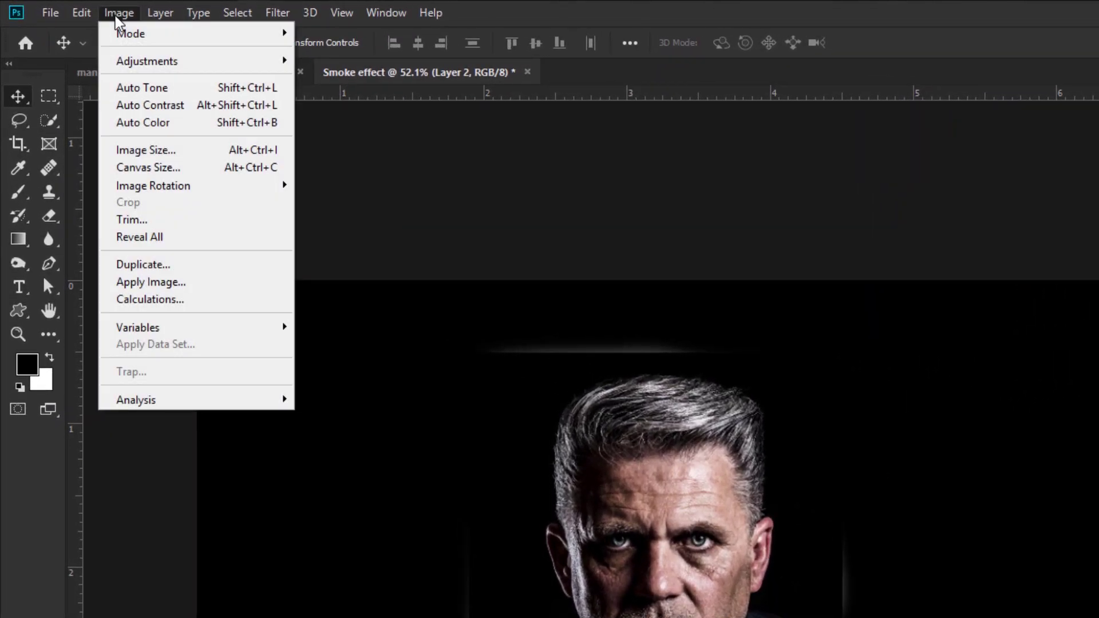
{"action": "mouse_move", "coordinate": [140, 60]}
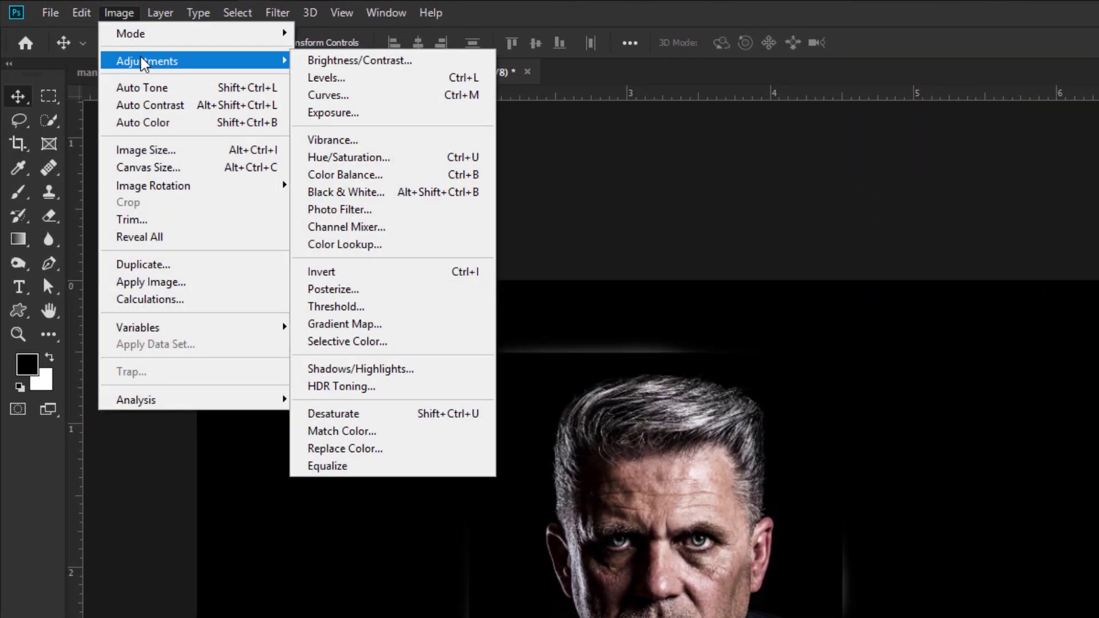
{"action": "left_click", "coordinate": [380, 414]}
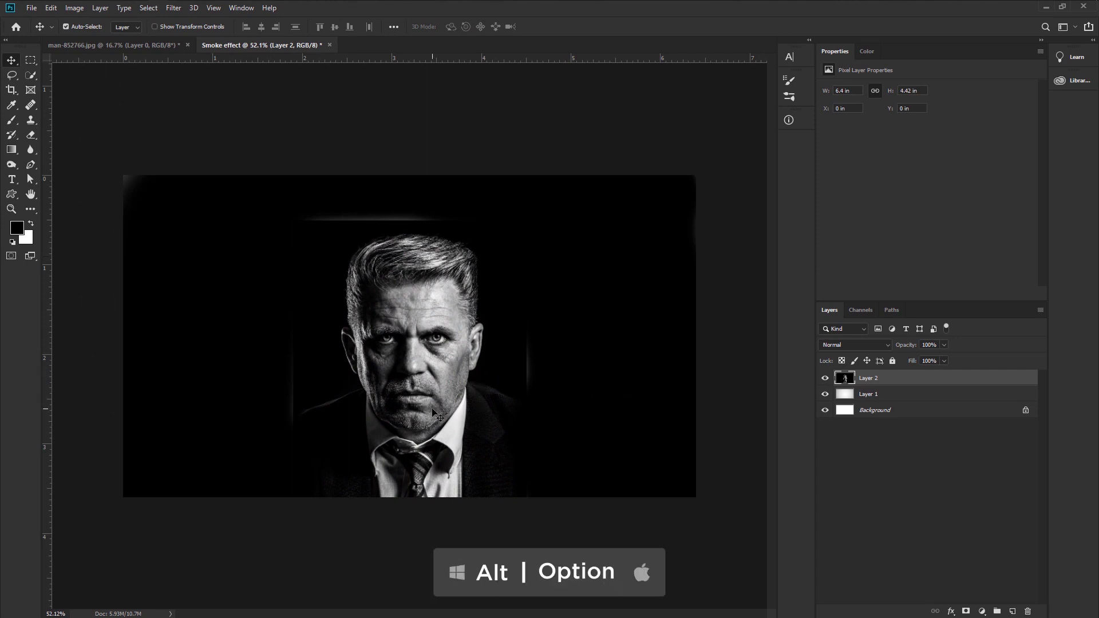
{"action": "left_click", "coordinate": [966, 611], "text": "alt"}
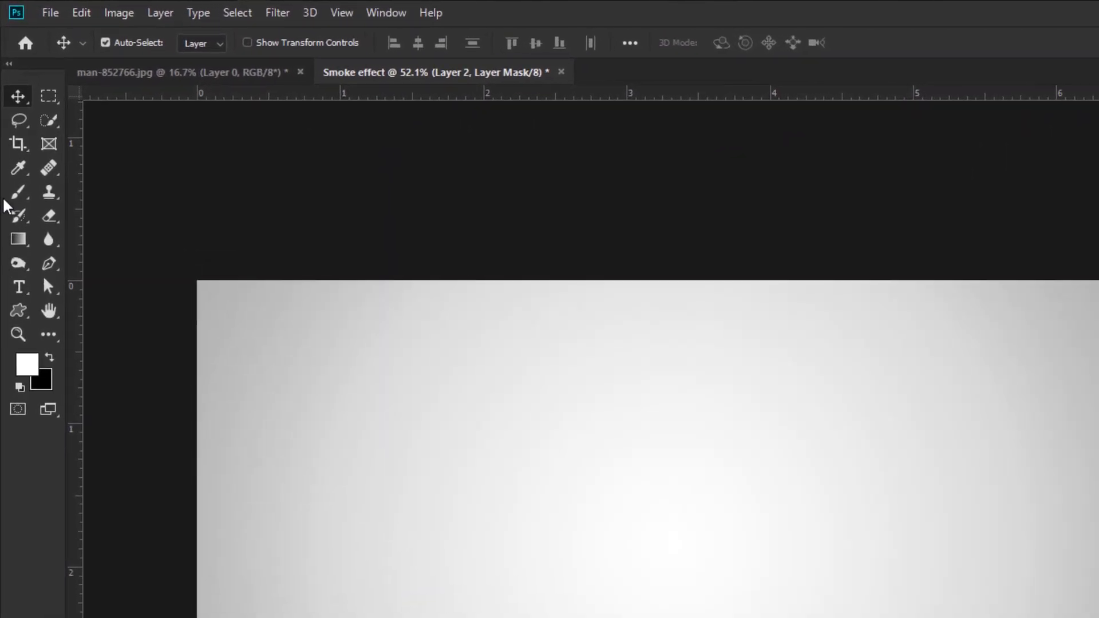
- Choose a smoke normal brush from the smokeBrushes_normal set and reduce its size to 679 px
{"action": "left_click", "coordinate": [11, 121]}
{"action": "left_click", "coordinate": [69, 192]}
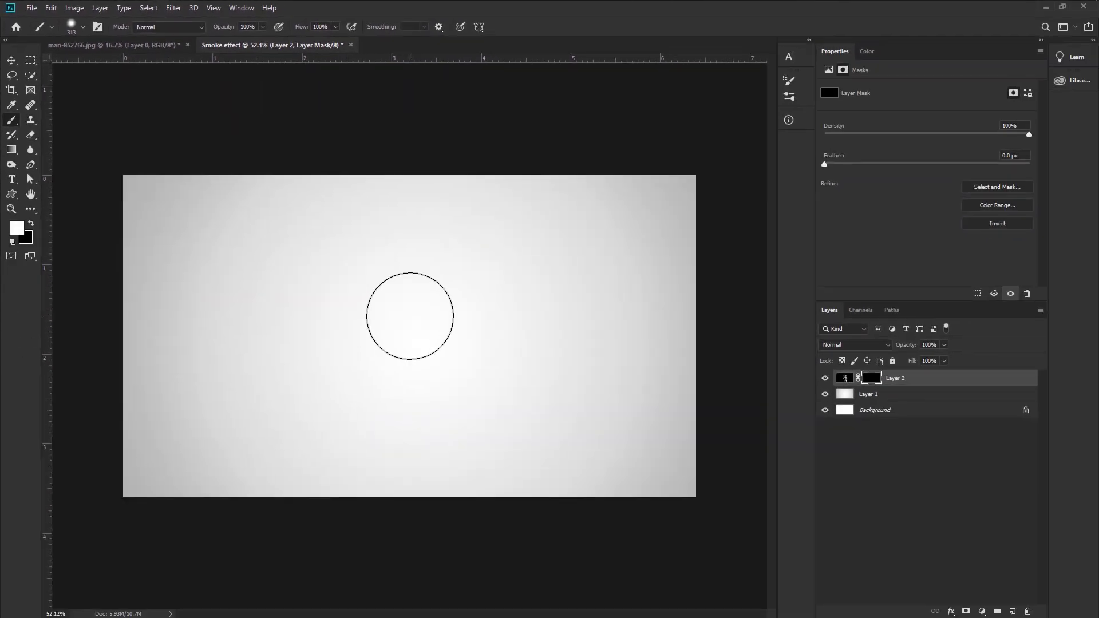
{"action": "right_click", "coordinate": [409, 315]}
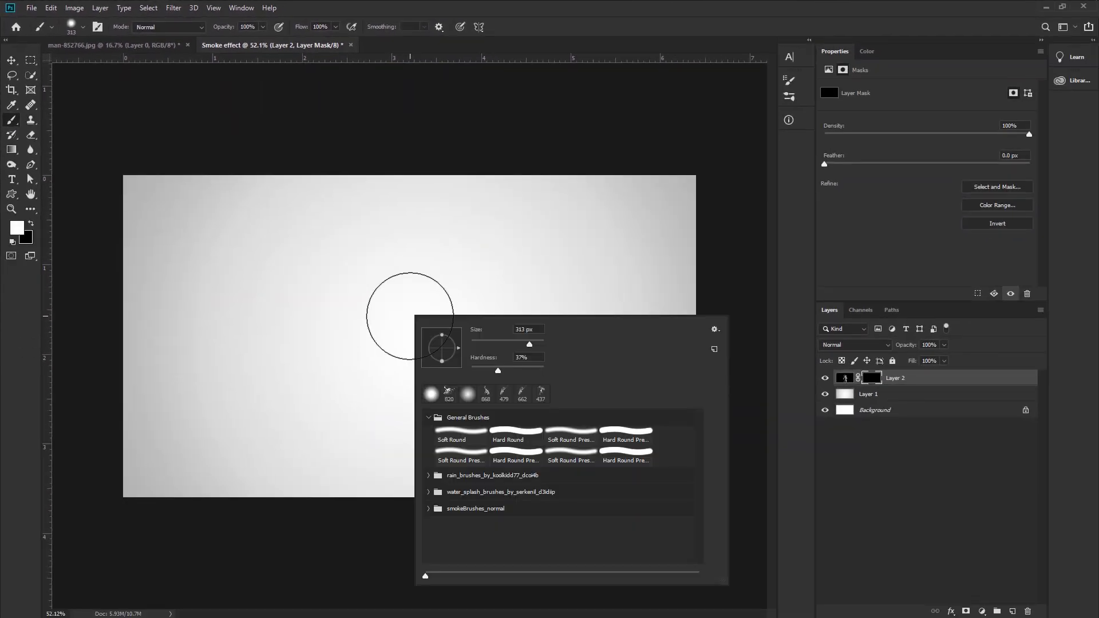
{"action": "left_click", "coordinate": [436, 510]}
{"action": "scroll", "coordinate": [489, 529], "scroll_direction": "down", "scroll_amount": 2}
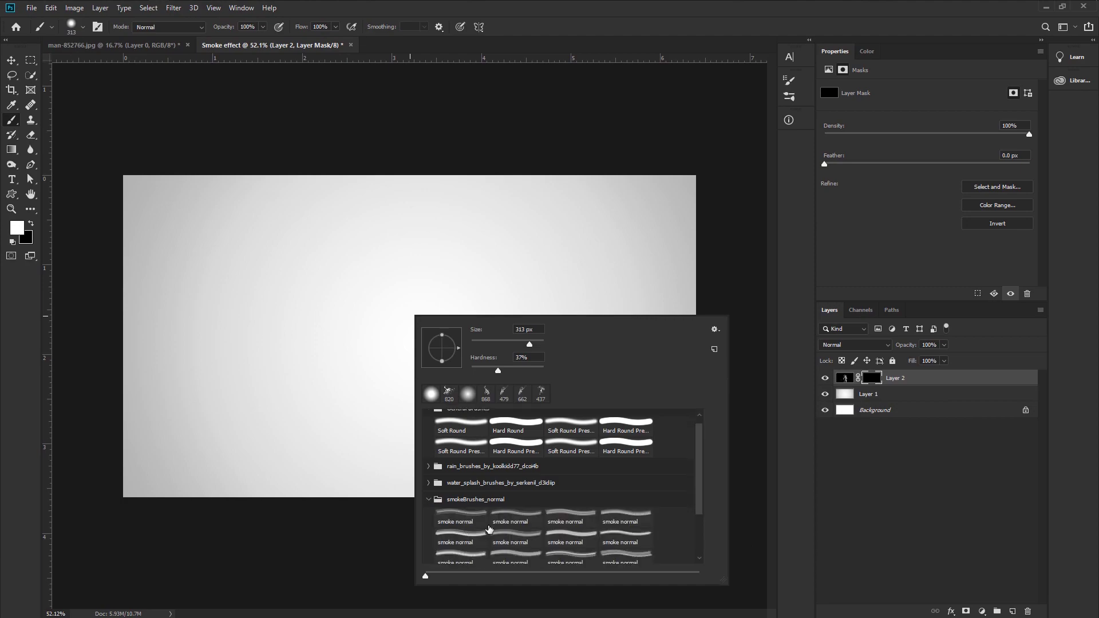
{"action": "left_click", "coordinate": [626, 519]}
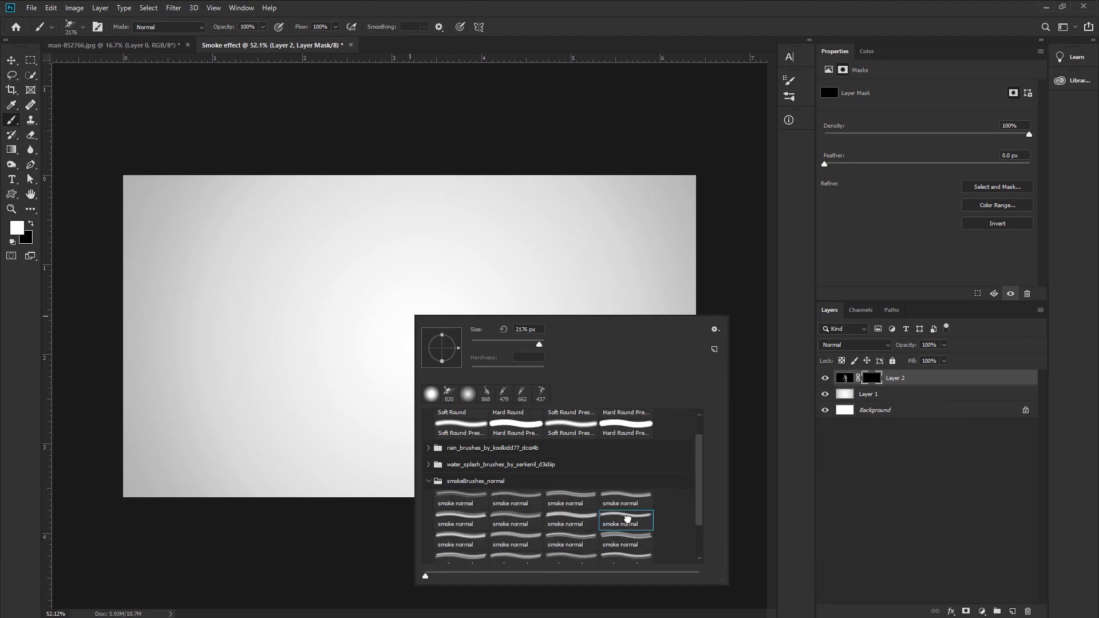
{"action": "left_click_drag", "start_coordinate": [407, 304], "coordinate": [216, 311]}
{"action": "mouse_move", "coordinate": [441, 340]}
{"action": "left_mouse_down"}
{"action": "mouse_move", "coordinate": [420, 344]}
{"action": "mouse_move", "coordinate": [446, 342]}
{"action": "left_mouse_up"}
{"action": "left_click", "coordinate": [442, 327]}
{"action": "key", "text": "ctrl+z"}
{"action": "left_click", "coordinate": [447, 347]}
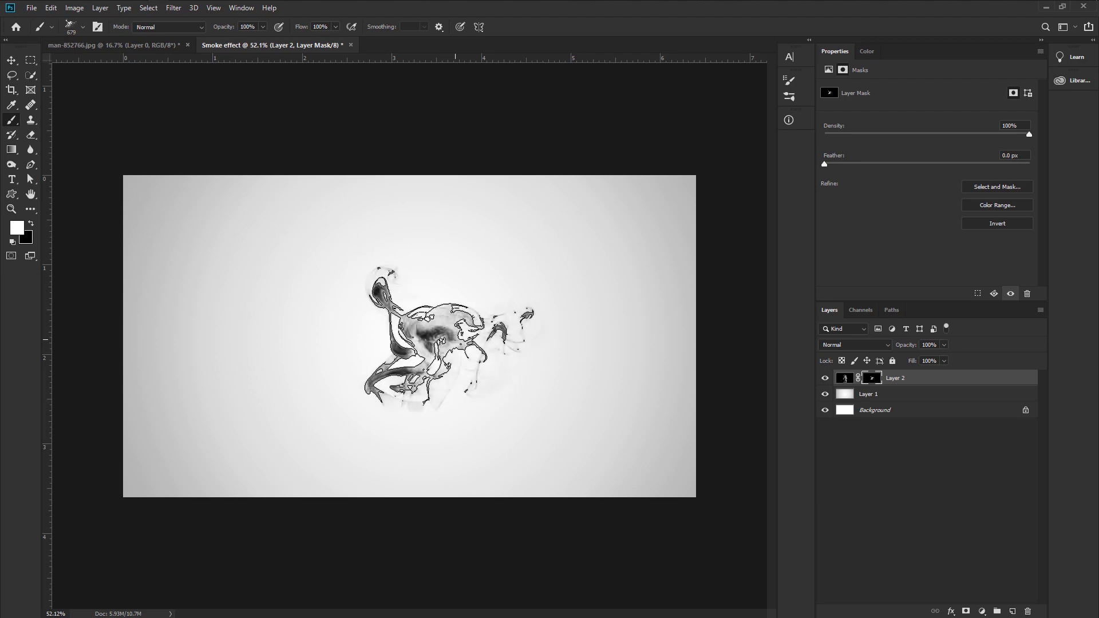
{"action": "key", "text": "ctrl+z"}
- Paint white smoke on the portrait's layer mask with smoke normal brushes at 679 px and 584 px to reveal the eye area and forehead
{"action": "left_click", "coordinate": [449, 343]}
{"action": "left_click", "coordinate": [450, 344]}
{"action": "scroll", "coordinate": [480, 428], "scroll_direction": "up", "scroll_amount": 2}
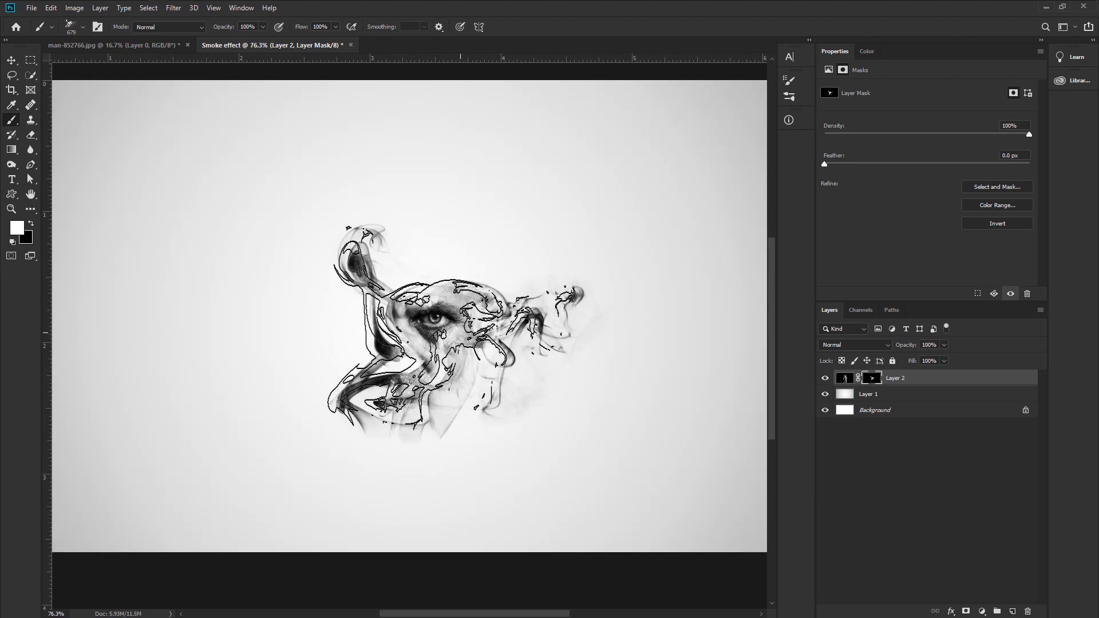
{"action": "right_click", "coordinate": [454, 334]}
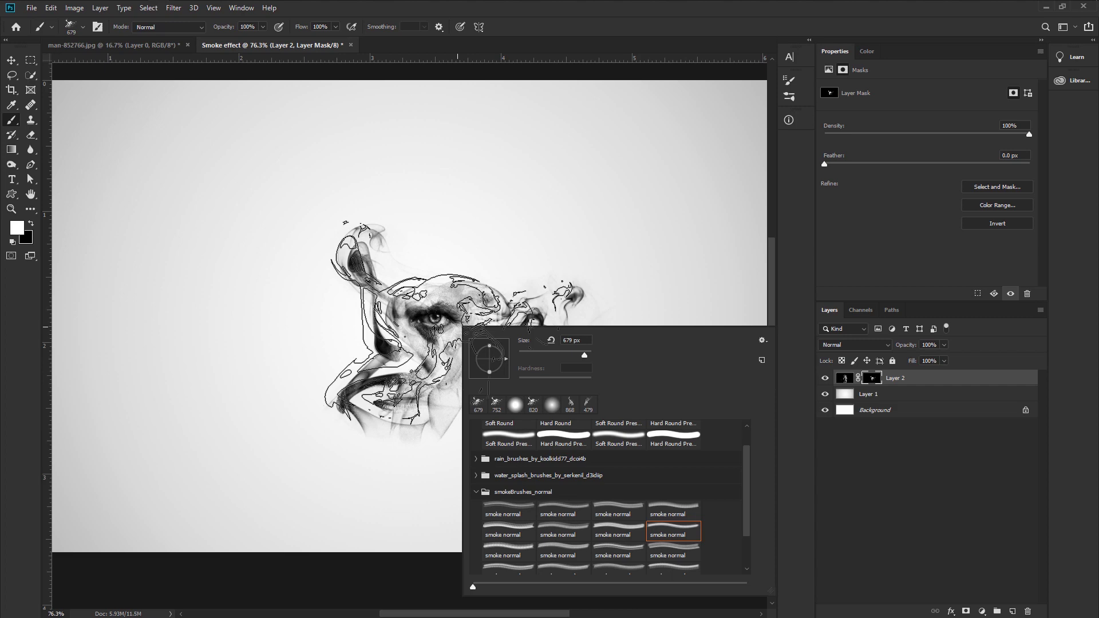
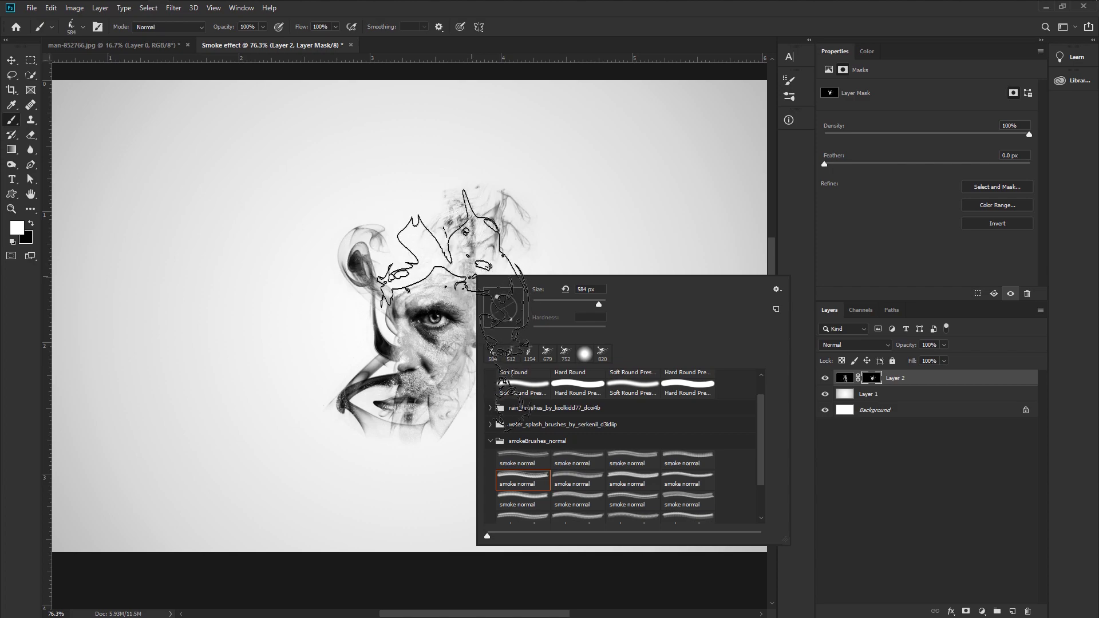
{"action": "left_click", "coordinate": [422, 303]}
{"action": "right_click", "coordinate": [438, 298]}
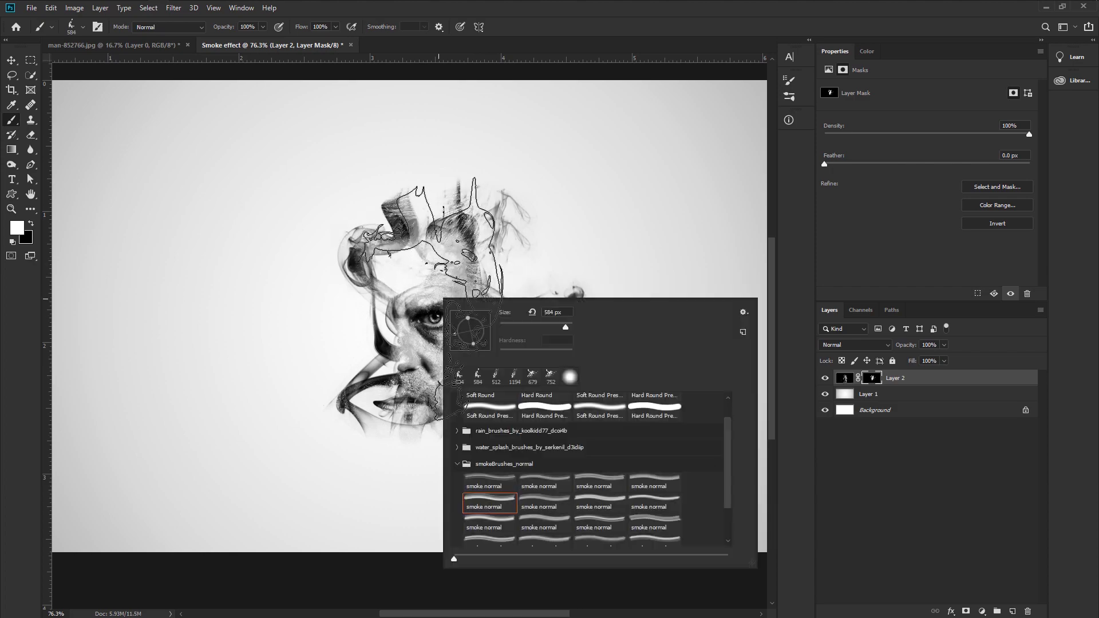
- Choose another smoke normal brush, reduce it to 508 px, and reveal the hair and upper forehead on the layer mask
{"action": "left_click", "coordinate": [499, 541]}
{"action": "key", "text": "Return"}
{"action": "key", "text": "bracketleft"}
{"action": "key", "text": "bracketleft"}
{"action": "key", "text": "bracketleft"}
{"action": "key", "text": "bracketleft"}
{"action": "key", "text": "bracketleft"}
{"action": "key", "text": "bracketleft"}
{"action": "key", "text": "bracketleft"}
{"action": "key", "text": "bracketleft"}
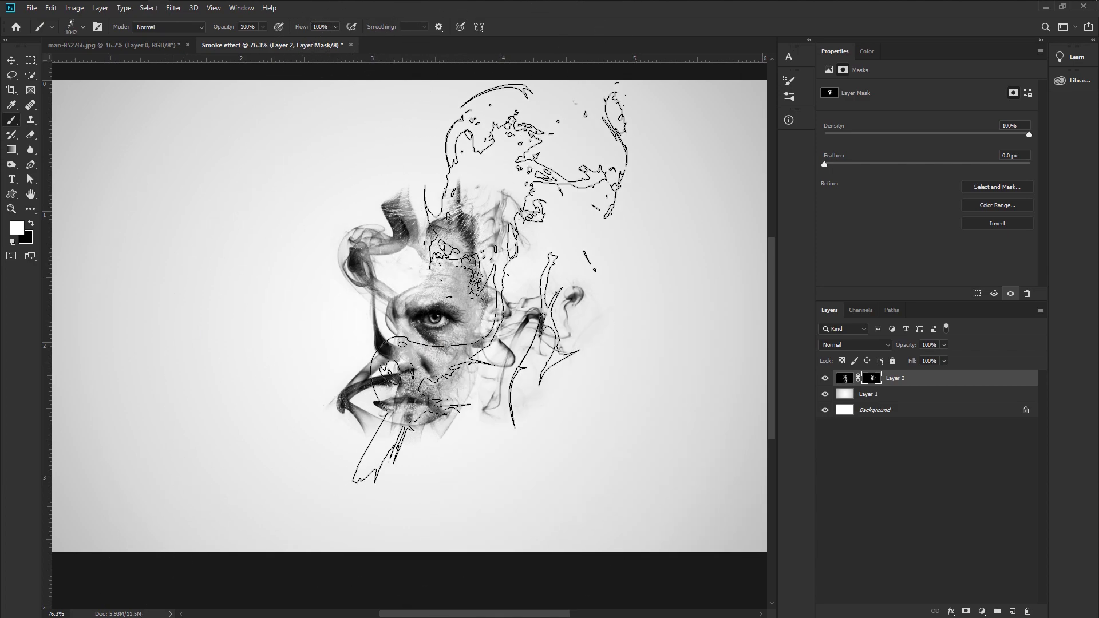
{"action": "key", "text": "bracketleft"}
{"action": "key", "text": "bracketleft"}
{"action": "key", "text": "bracketleft"}
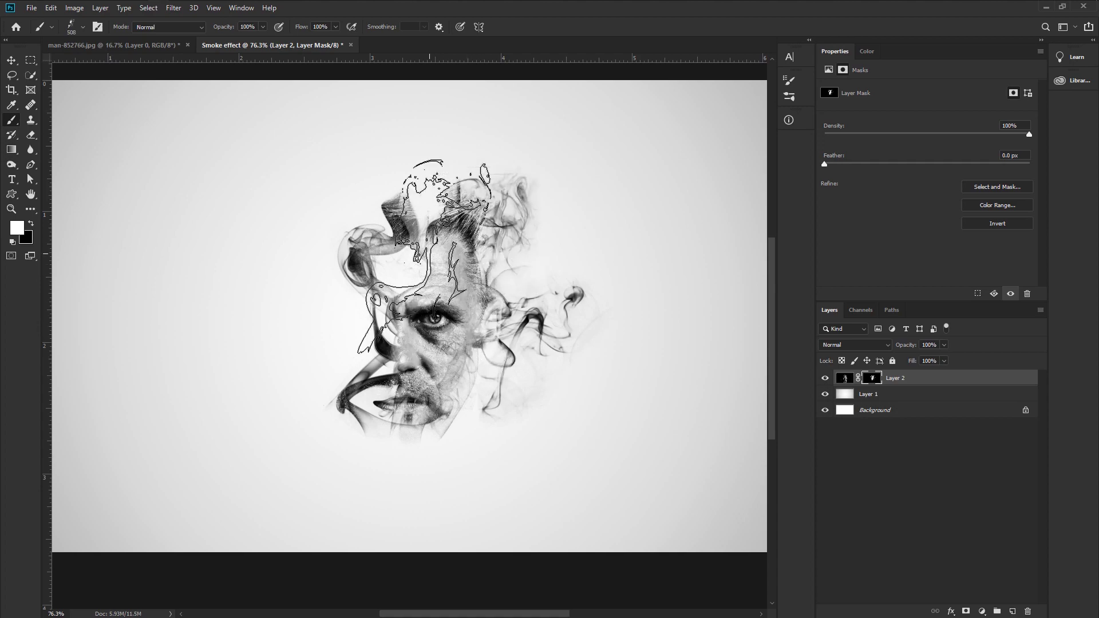
{"action": "right_click", "coordinate": [476, 302]}
{"action": "key", "text": "Escape"}
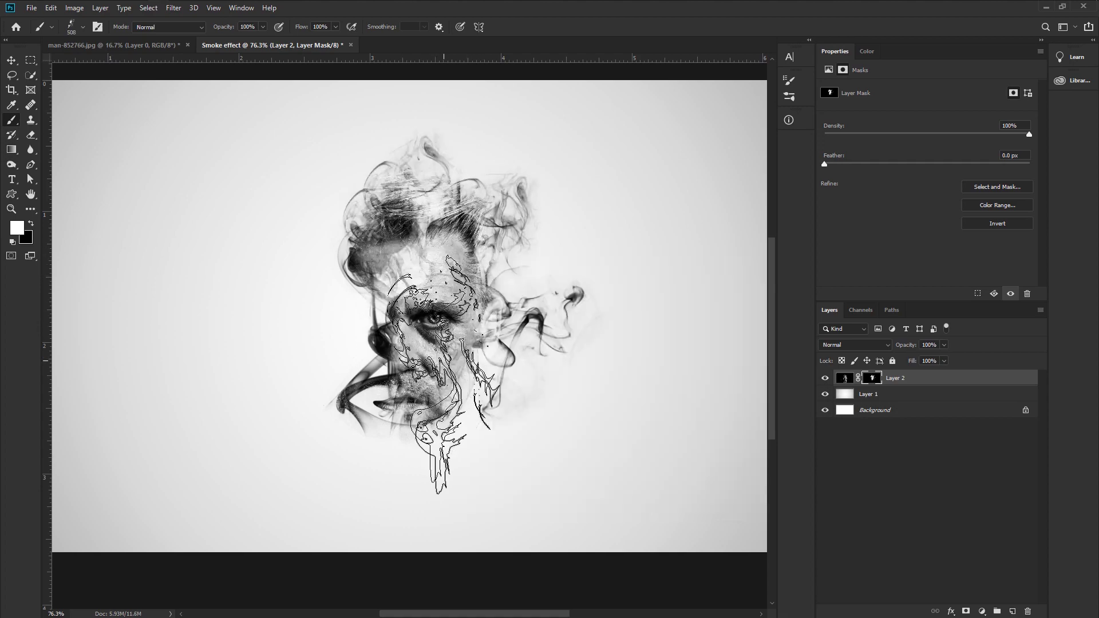
- Choose the first smoke normal brush in the set, resize it to 582 px and adjust its tip angle
{"action": "right_click", "coordinate": [425, 345]}
{"action": "double_click", "coordinate": [481, 520]}
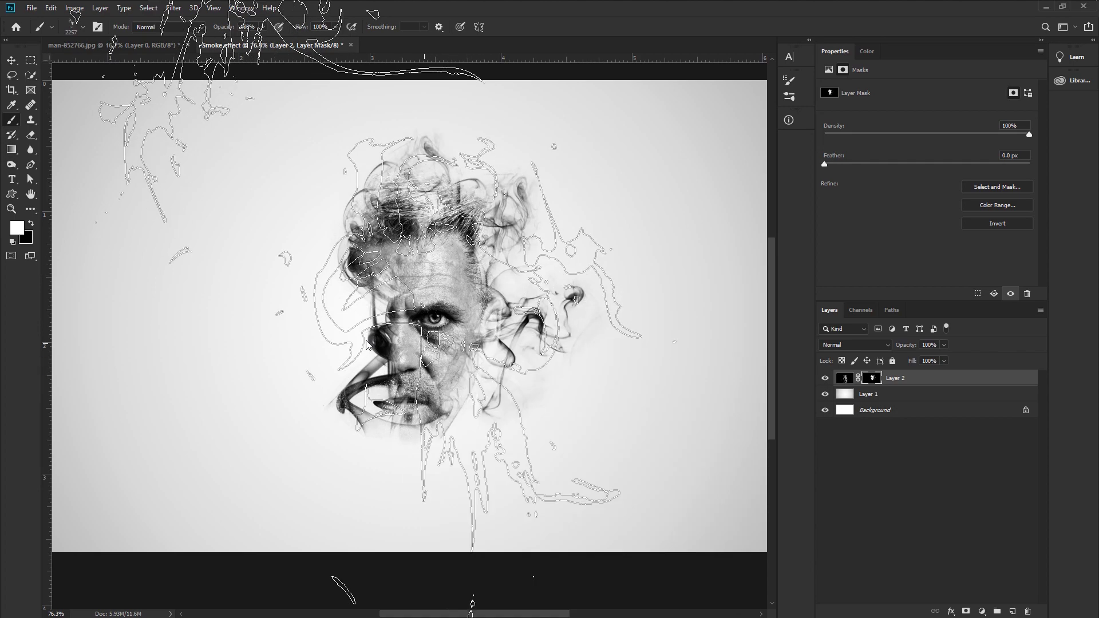
{"action": "key", "text": "bracketleft"}
{"action": "key", "text": "bracketleft"}
{"action": "key", "text": "bracketleft"}
{"action": "key", "text": "bracketleft"}
{"action": "key", "text": "bracketleft"}
{"action": "key", "text": "bracketleft"}
{"action": "key", "text": "bracketleft"}
{"action": "key", "text": "bracketleft"}
{"action": "key", "text": "bracketright"}
{"action": "key", "text": "bracketright"}
{"action": "key", "text": "bracketright"}
{"action": "key", "text": "bracketright"}
{"action": "key", "text": "bracketright"}
{"action": "right_click", "coordinate": [426, 342]}
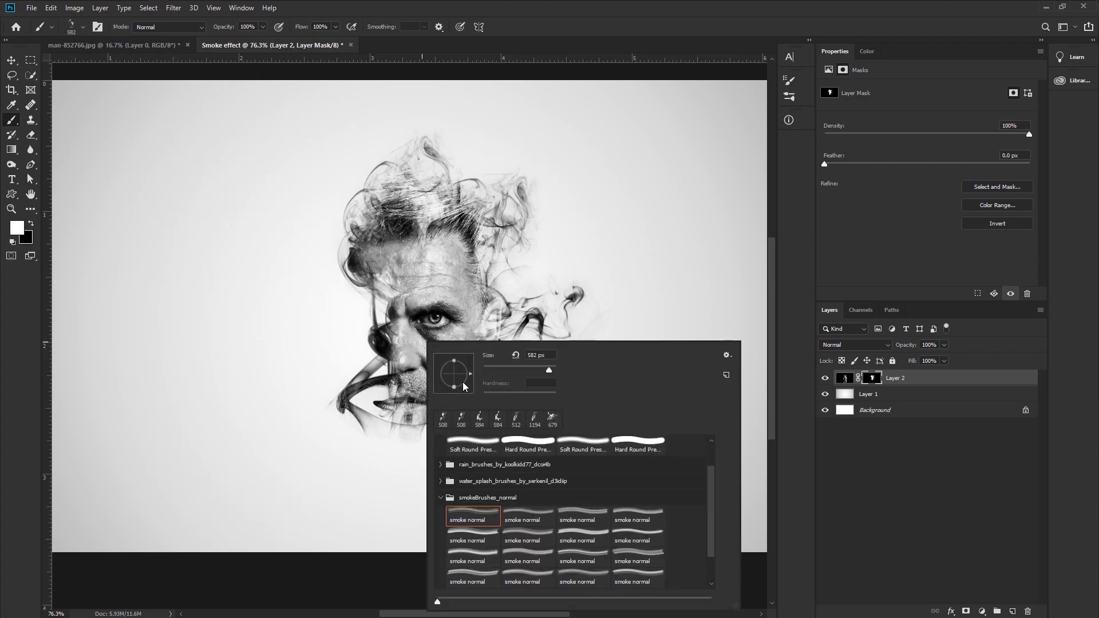
{"action": "key", "text": "Escape"}
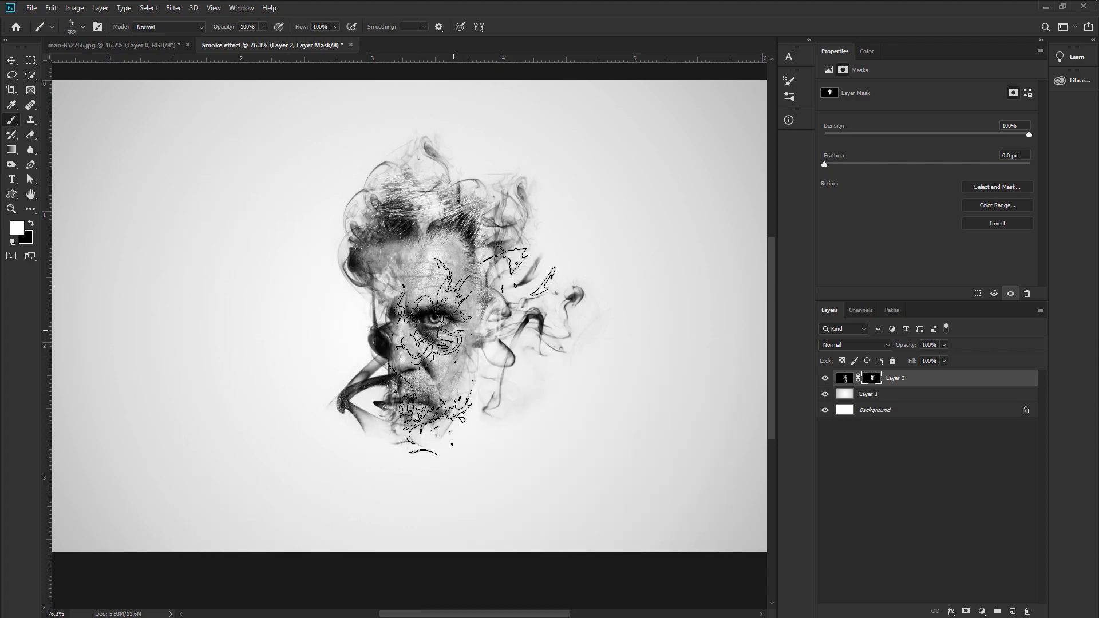
- Reveal the beard and add smoke wisps behind the ear and above the hair, rotating the 582 px brush between strokes
{"action": "left_click", "coordinate": [433, 355]}
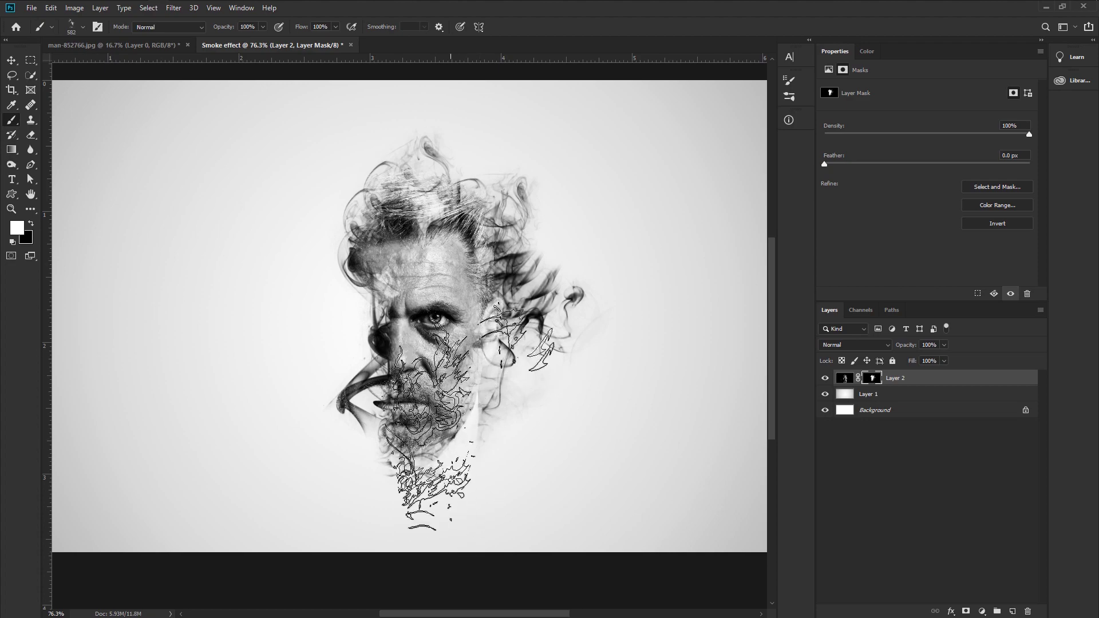
{"action": "left_click", "coordinate": [462, 213]}
{"action": "right_click", "coordinate": [458, 297]}
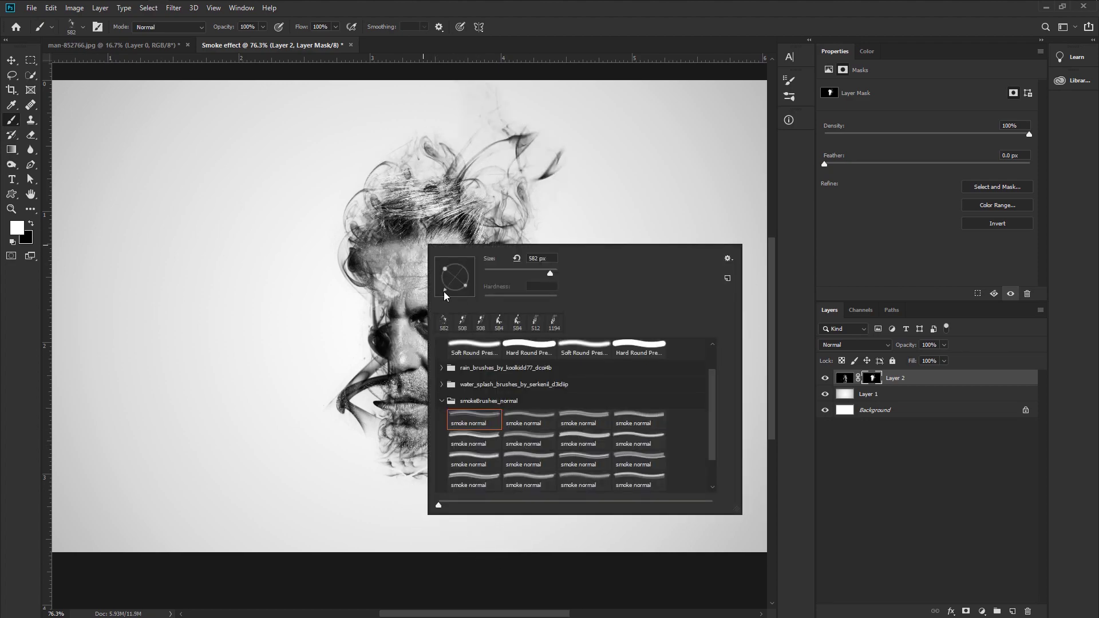
{"action": "key", "text": "Escape"}
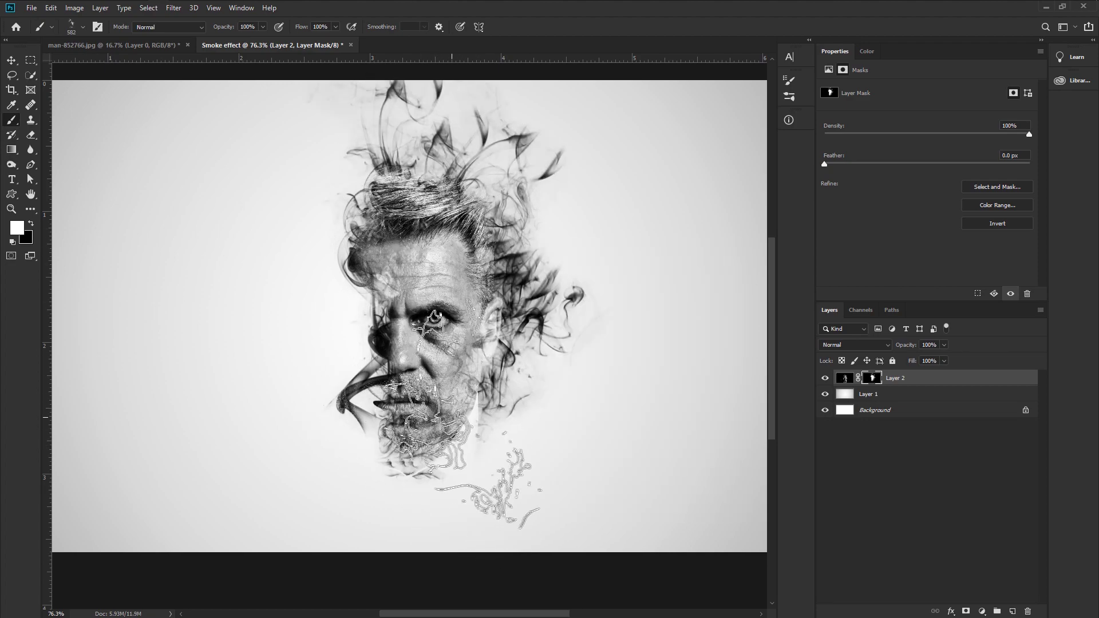
- Choose a different smoke normal brush, resize it to 710 px, and reveal smoke curls on both sides of the jaw and neck
{"action": "right_click", "coordinate": [437, 329]}
{"action": "scroll", "coordinate": [515, 489], "scroll_direction": "down", "scroll_amount": 2}
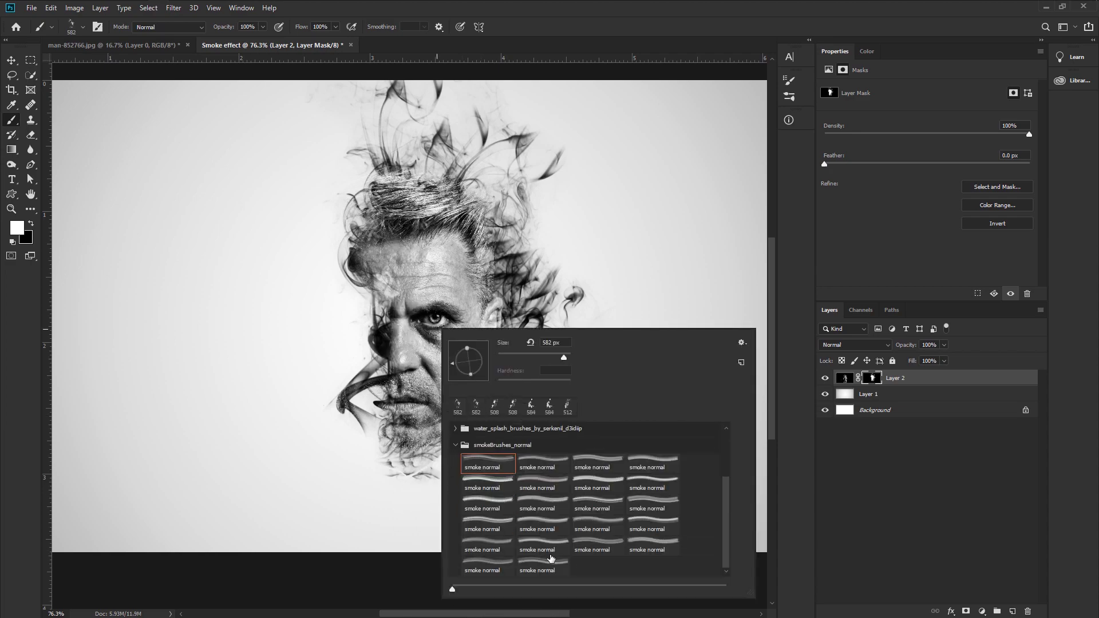
{"action": "left_click", "coordinate": [550, 551]}
{"action": "left_click_drag", "start_coordinate": [369, 361], "coordinate": [2, 357]}
{"action": "left_click_drag", "start_coordinate": [410, 337], "coordinate": [359, 337]}
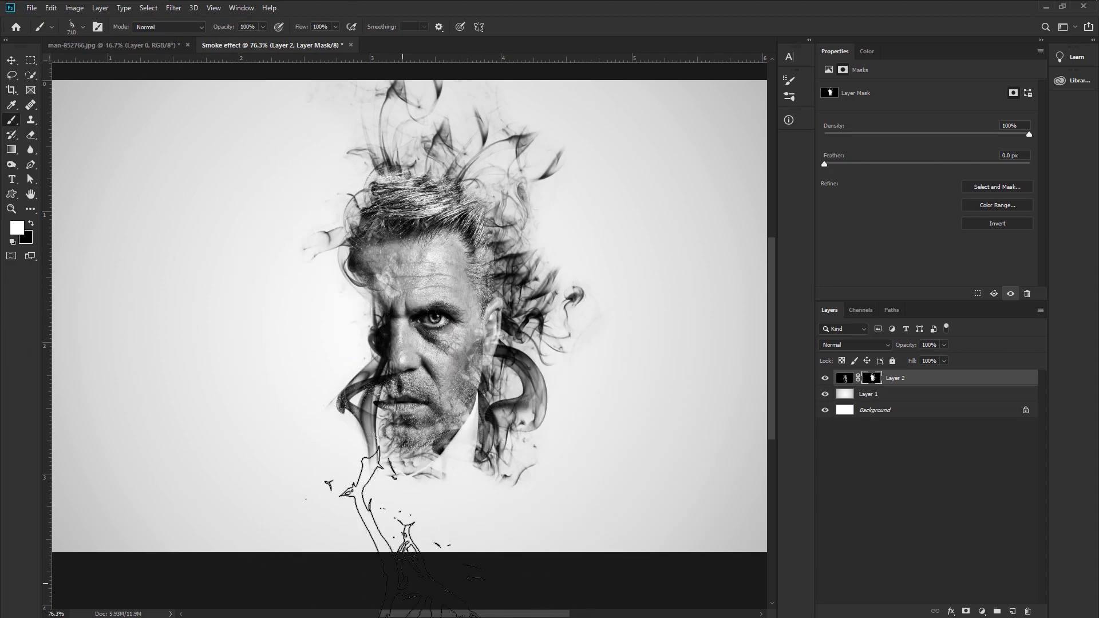
- Choose another smoke normal brush at 624 px and stamp dense smoke behind the man's ear on the layer mask
{"action": "right_click", "coordinate": [423, 346]}
{"action": "left_click", "coordinate": [609, 560]}
{"action": "key", "text": "Escape"}
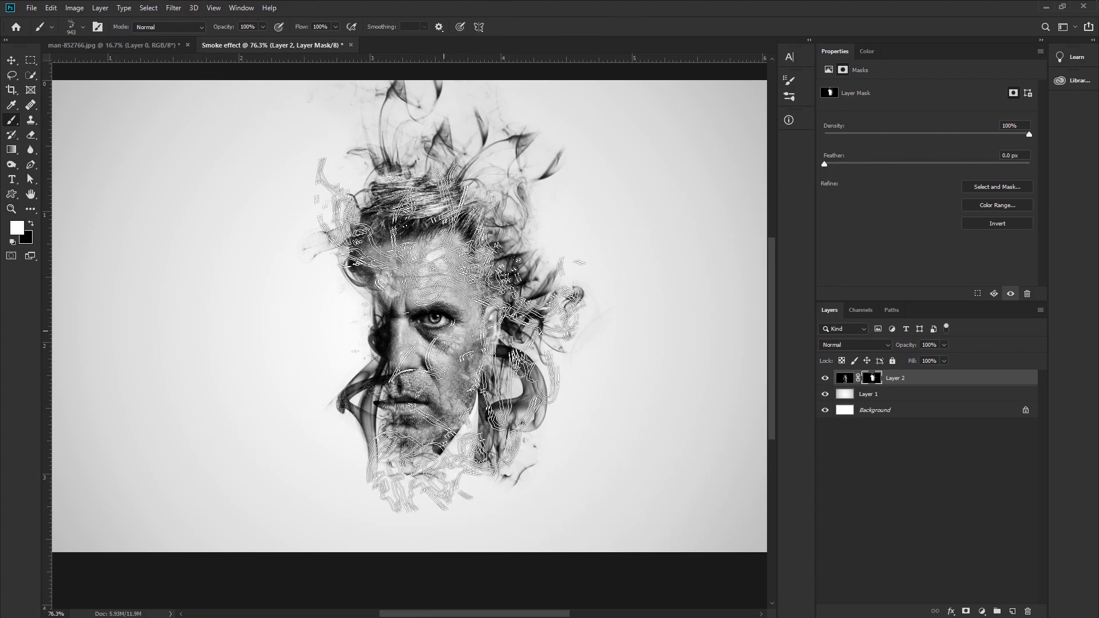
{"action": "right_click", "coordinate": [493, 275]}
{"action": "left_click", "coordinate": [649, 491]}
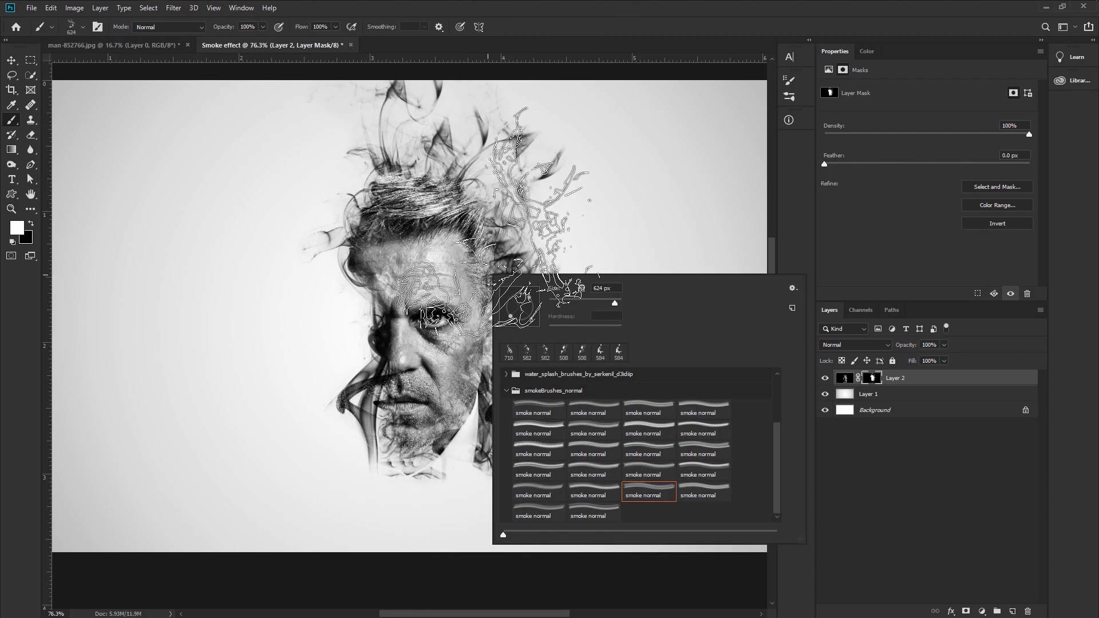
{"action": "key", "text": "Escape"}
{"action": "left_click", "coordinate": [498, 276]}
- Rotate the smoke brush, reduce it to 532 px, and add smoke behind the ear and around the top of the hair
{"action": "right_click", "coordinate": [486, 364]}
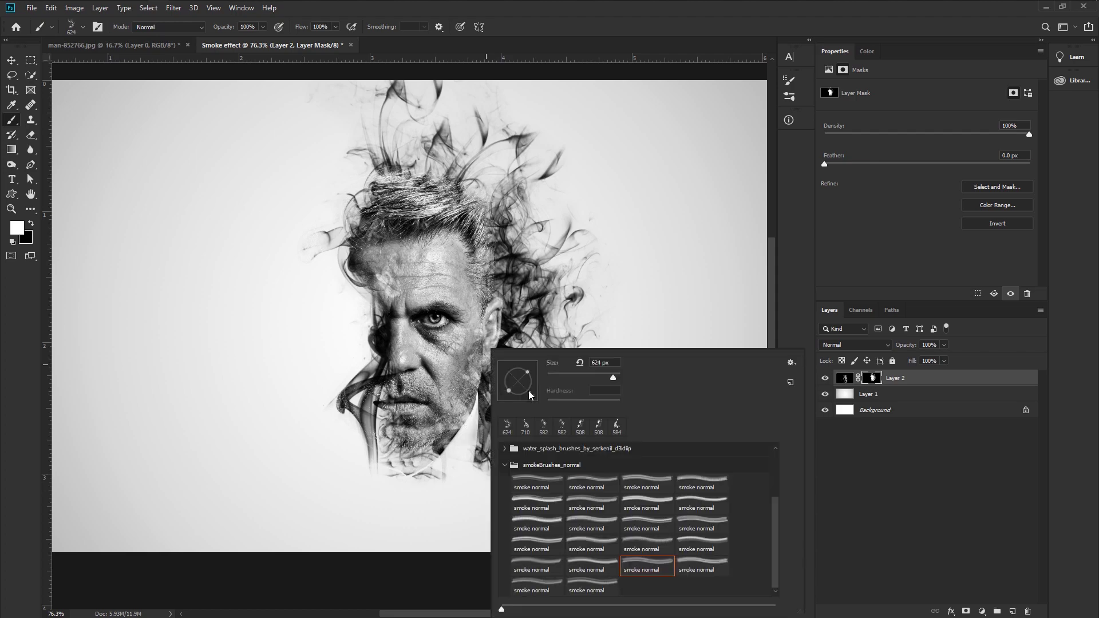
{"action": "right_click", "coordinate": [486, 364], "text": "alt"}
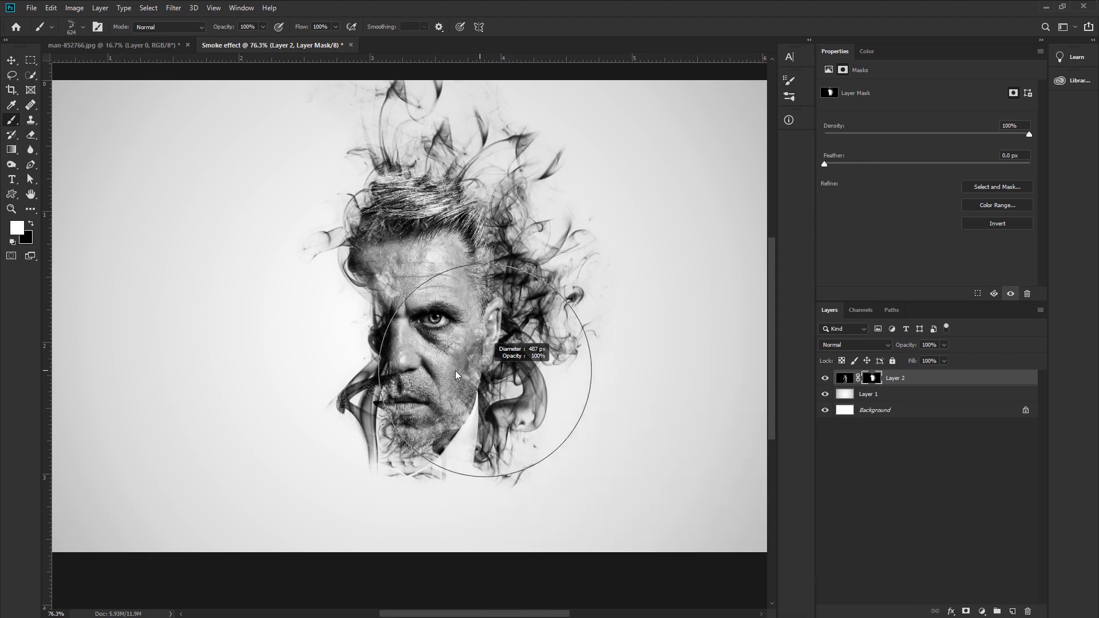
{"action": "left_click", "coordinate": [524, 291]}
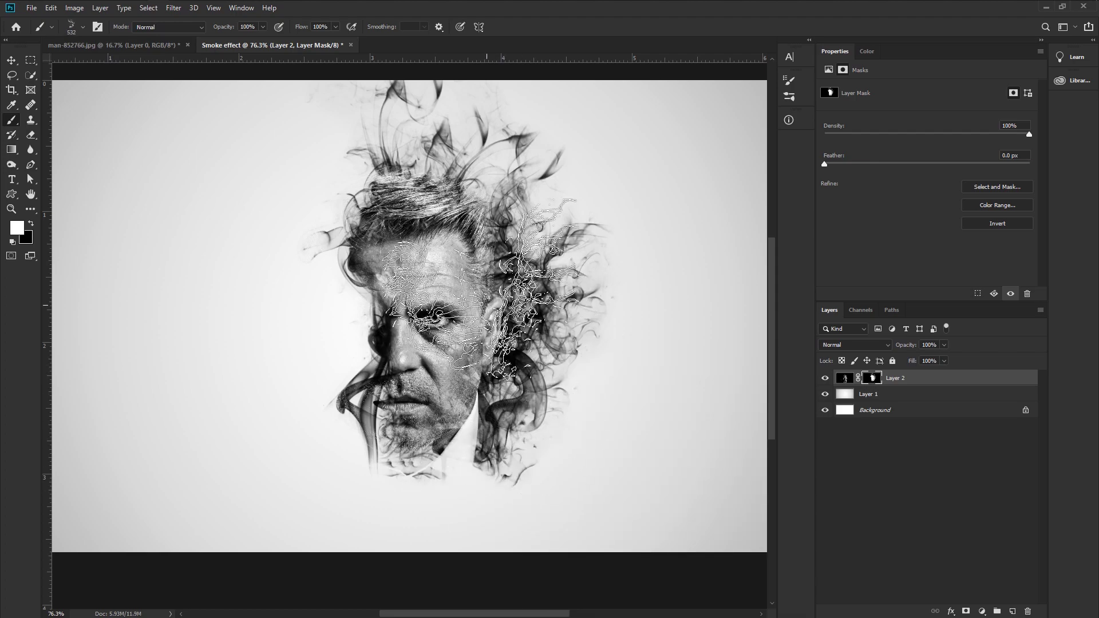
{"action": "left_click", "coordinate": [497, 220]}
{"action": "left_click", "coordinate": [429, 197]}
{"action": "scroll", "coordinate": [475, 435], "scroll_direction": "down", "scroll_amount": 2}
{"action": "scroll", "coordinate": [435, 470], "scroll_direction": "up", "scroll_amount": 2}
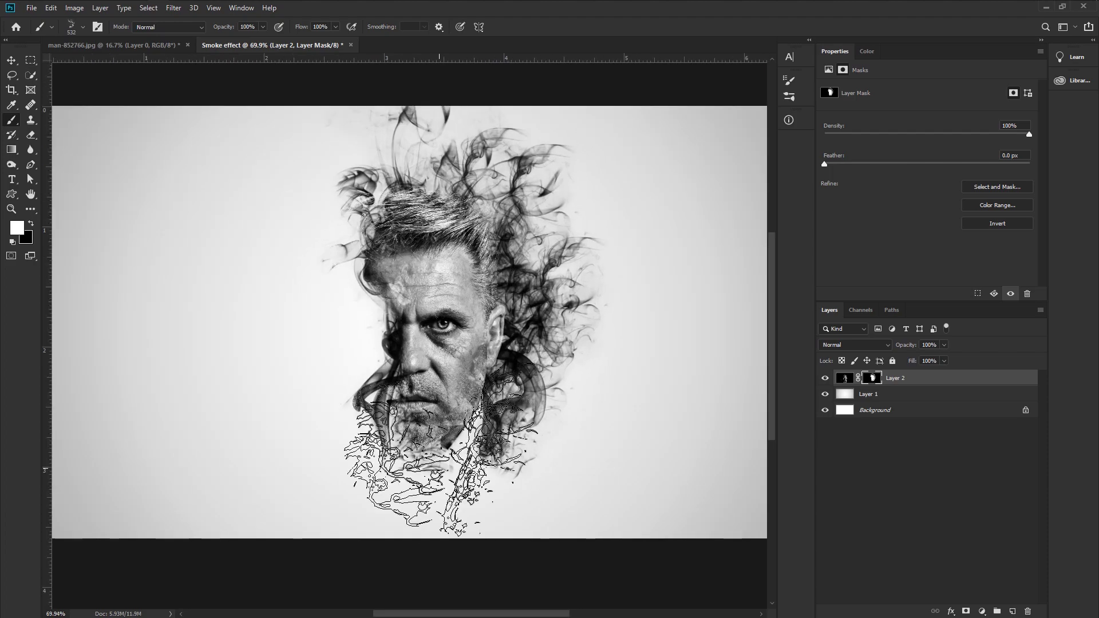
- Choose another smoke normal brush, rotate its tip, undo a test stamp on the face, and reduce the brush to 496 px
{"action": "right_click", "coordinate": [454, 461]}
{"action": "left_click", "coordinate": [504, 548]}
{"action": "right_click", "coordinate": [394, 368], "text": "alt"}
{"action": "right_click", "coordinate": [463, 320]}
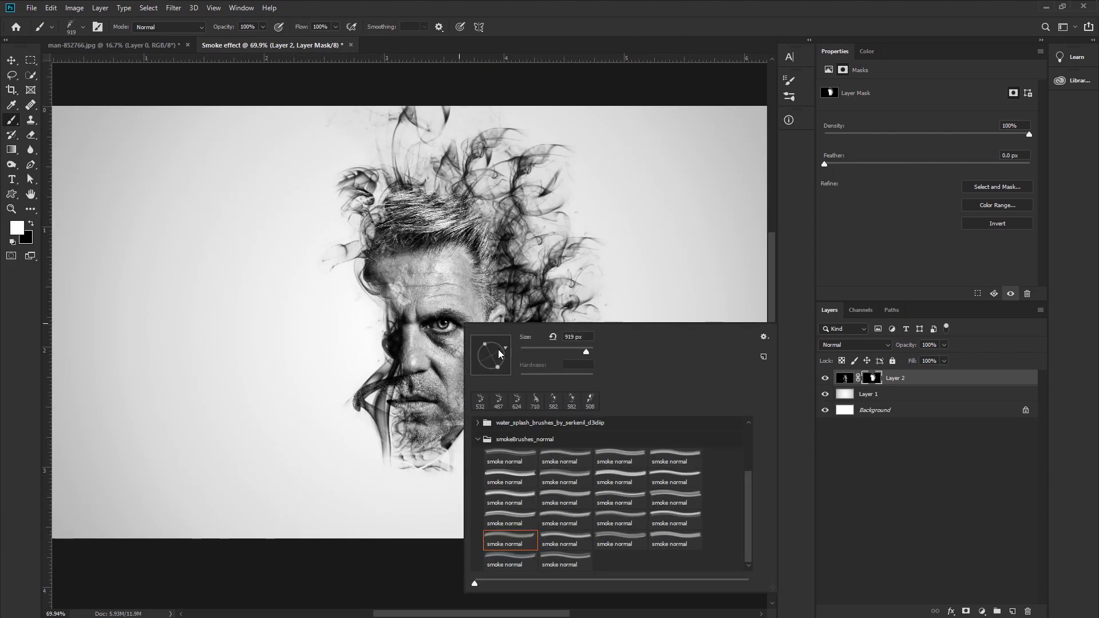
{"action": "left_click", "coordinate": [498, 350]}
{"action": "right_click", "coordinate": [435, 329], "text": "alt"}
{"action": "left_click", "coordinate": [392, 306]}
{"action": "key", "text": "ctrl+z"}
{"action": "right_click", "coordinate": [422, 286], "text": "alt"}
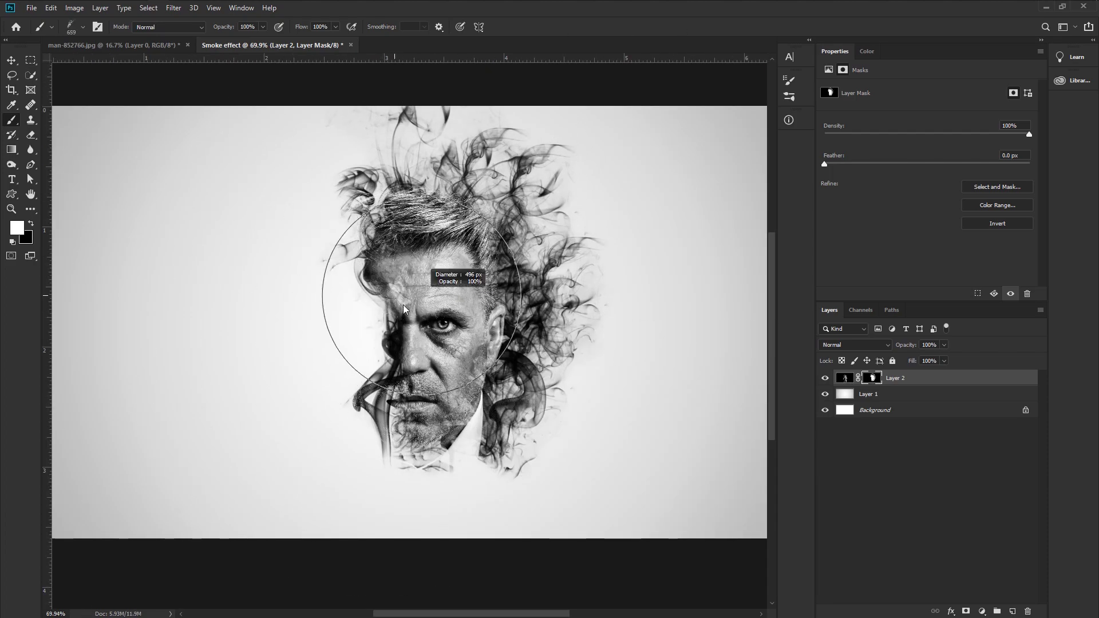
- Stamp smoke wisps along the shadowed side of the face, from the hair to the jaw, with the 496 px brush, adjusting its angle
{"action": "left_click", "coordinate": [384, 298]}
{"action": "right_click", "coordinate": [386, 298]}
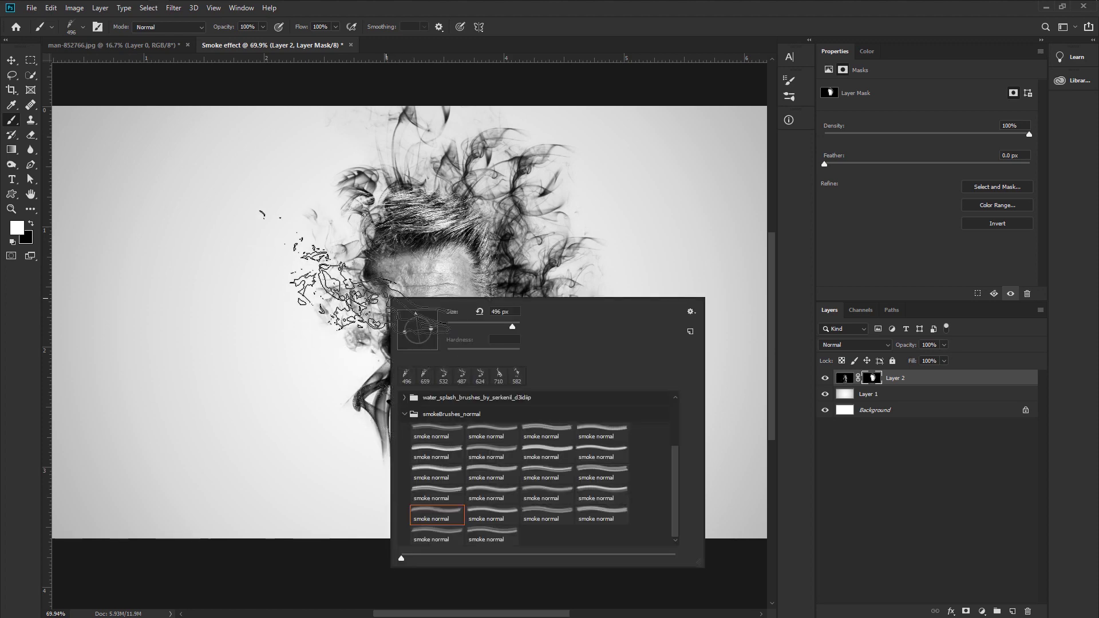
{"action": "key", "text": "Return"}
{"action": "left_click", "coordinate": [386, 341]}
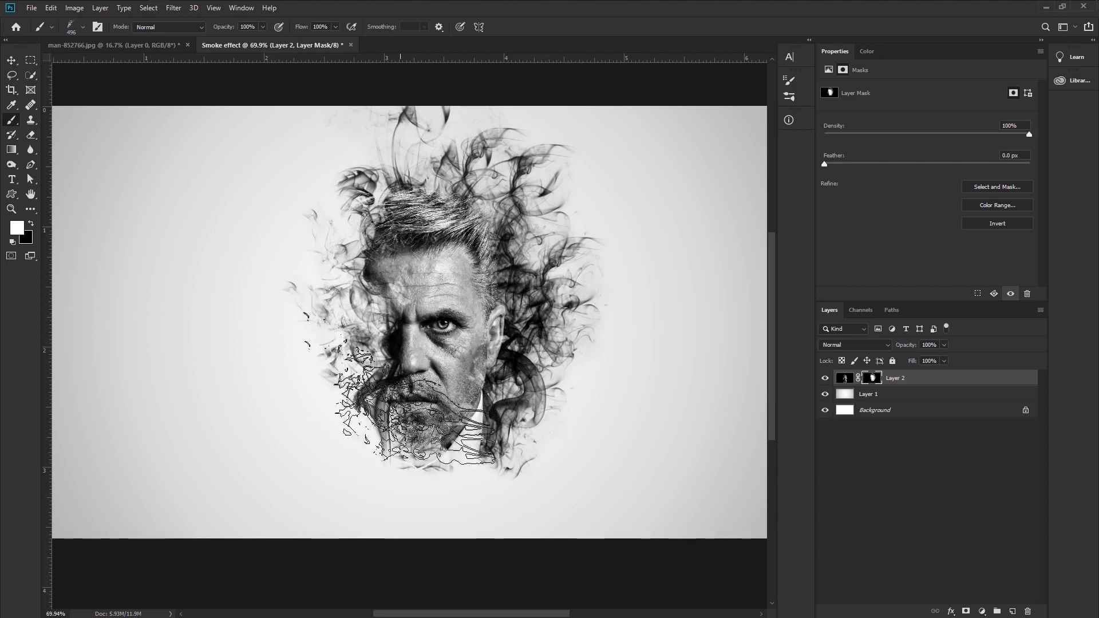
{"action": "left_click", "coordinate": [378, 209]}
{"action": "left_click", "coordinate": [375, 401]}
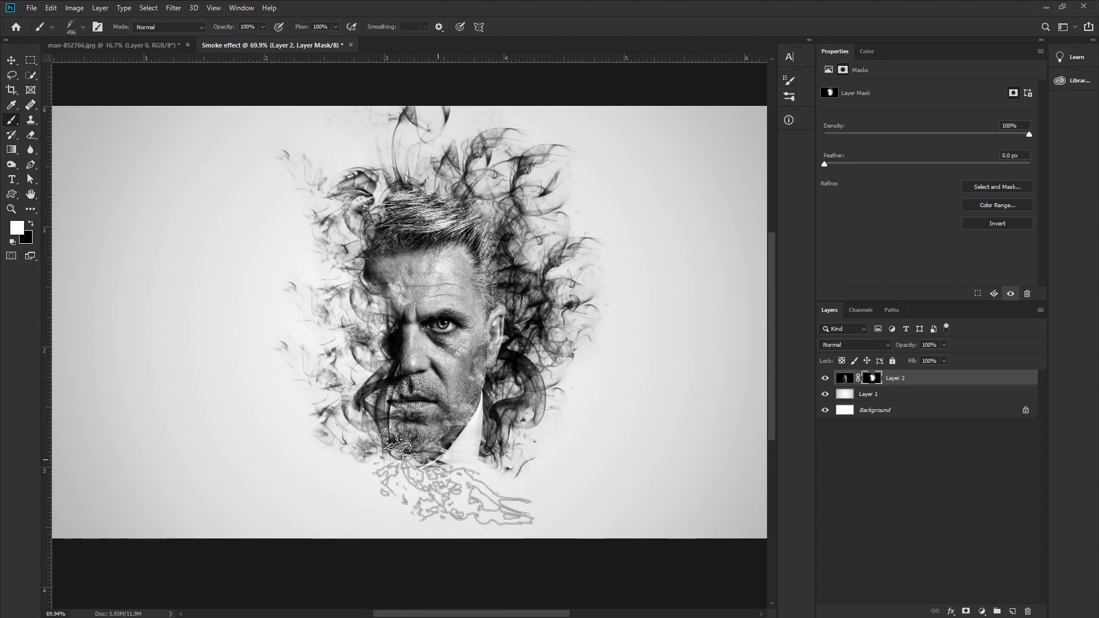
{"action": "left_click", "coordinate": [383, 309]}
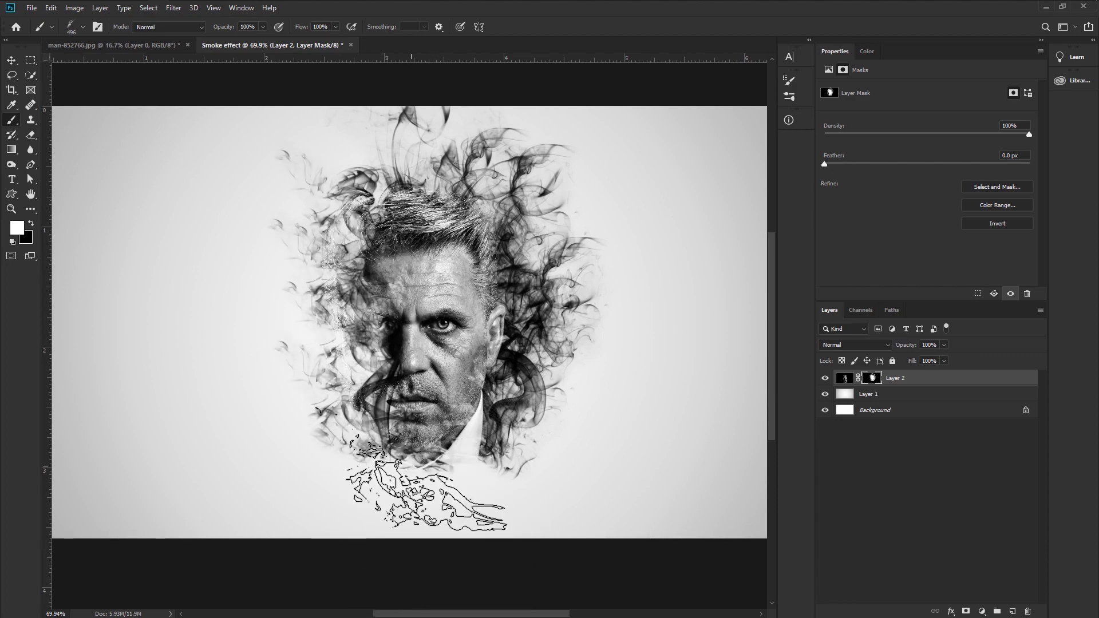
- Choose the last smoke normal brush, reduce it to 695 px, and add rotated smoke above the hair and behind the head
{"action": "right_click", "coordinate": [421, 332]}
{"action": "left_click", "coordinate": [519, 553]}
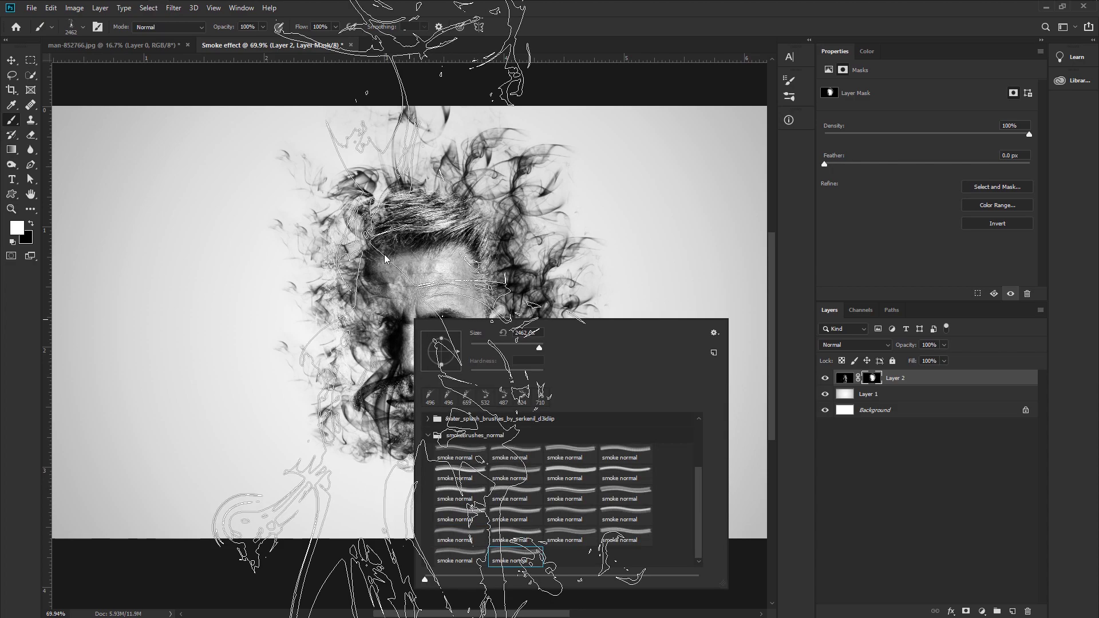
{"action": "key", "text": "Return"}
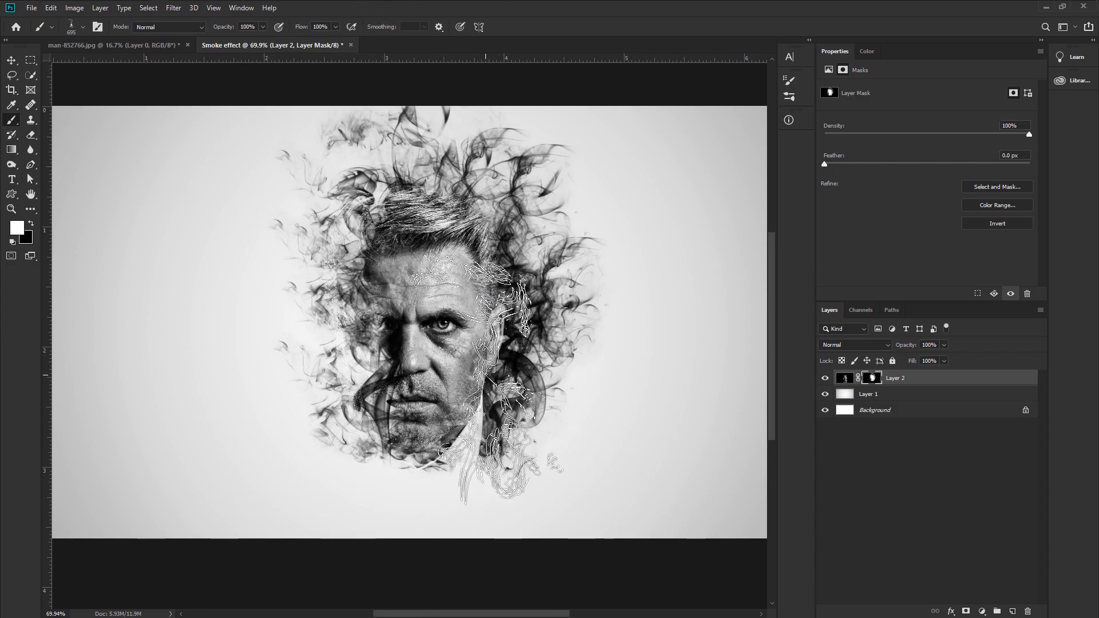
{"action": "right_click", "coordinate": [533, 284]}
{"action": "left_click", "coordinate": [571, 336]}
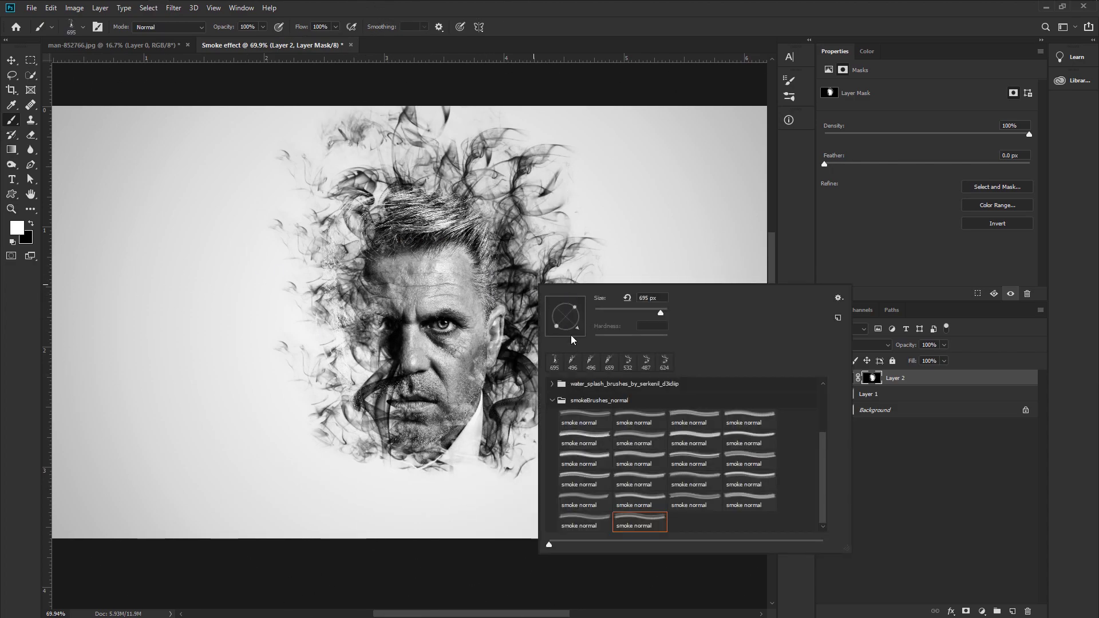
{"action": "left_click", "coordinate": [528, 311]}
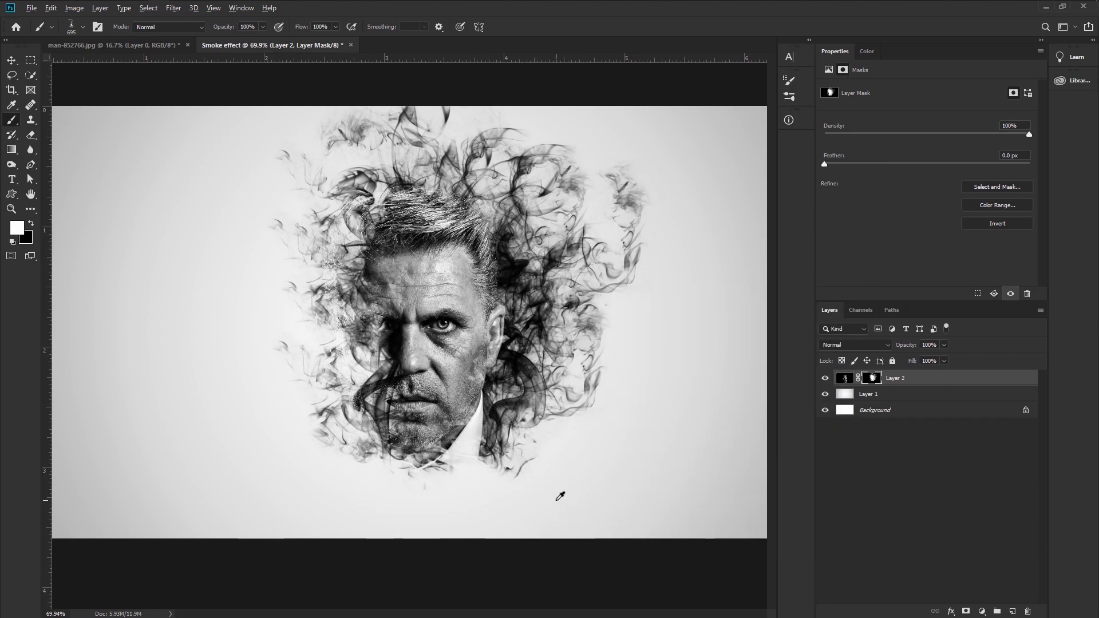
{"action": "key", "text": "ctrl+minus"}
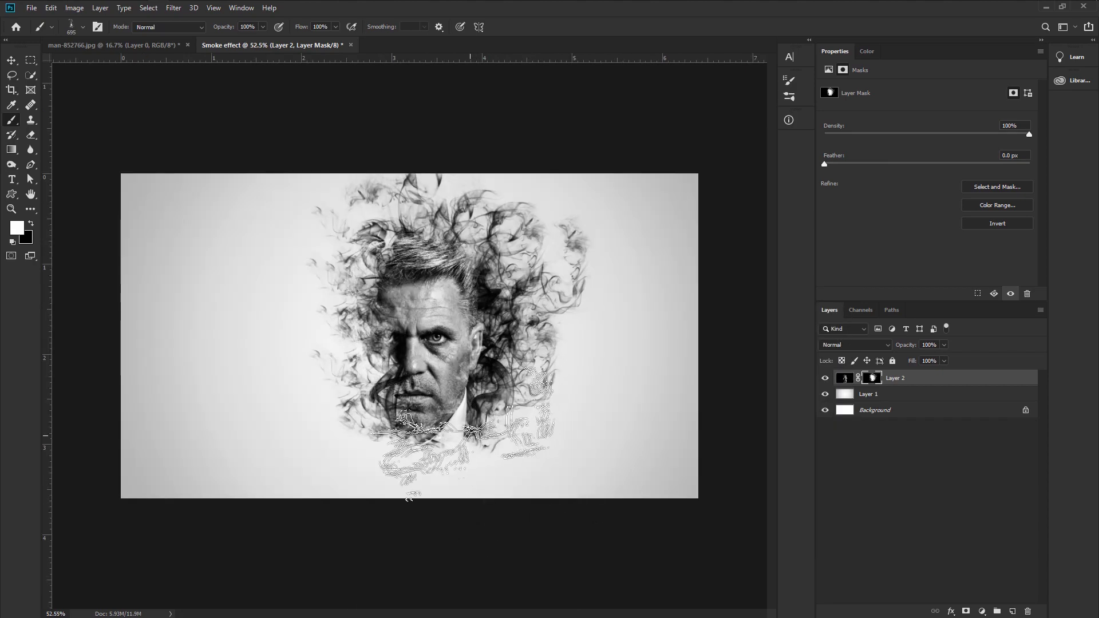
{"action": "left_click", "coordinate": [467, 403]}
{"action": "key", "text": "ctrl+z"}
- Choose another smoke normal brush, reduce it to 431 px, and switch to the Move tool
{"action": "right_click", "coordinate": [446, 348]}
{"action": "left_click", "coordinate": [491, 568]}
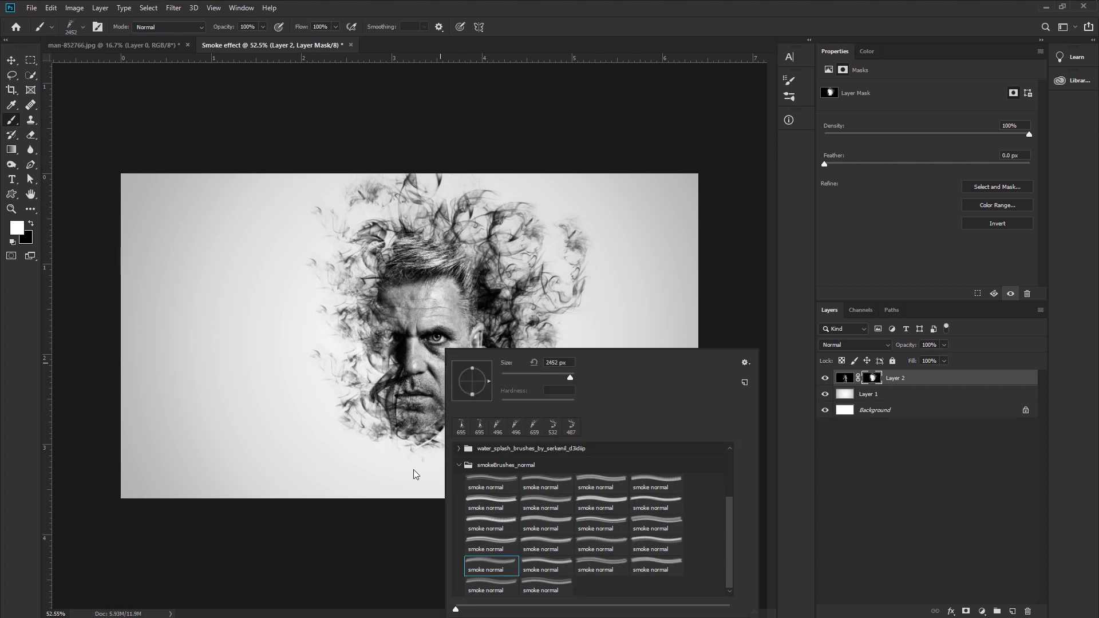
{"action": "scroll", "coordinate": [260, 371], "scroll_direction": "up", "scroll_amount": 1}
{"action": "left_click", "coordinate": [11, 60]}
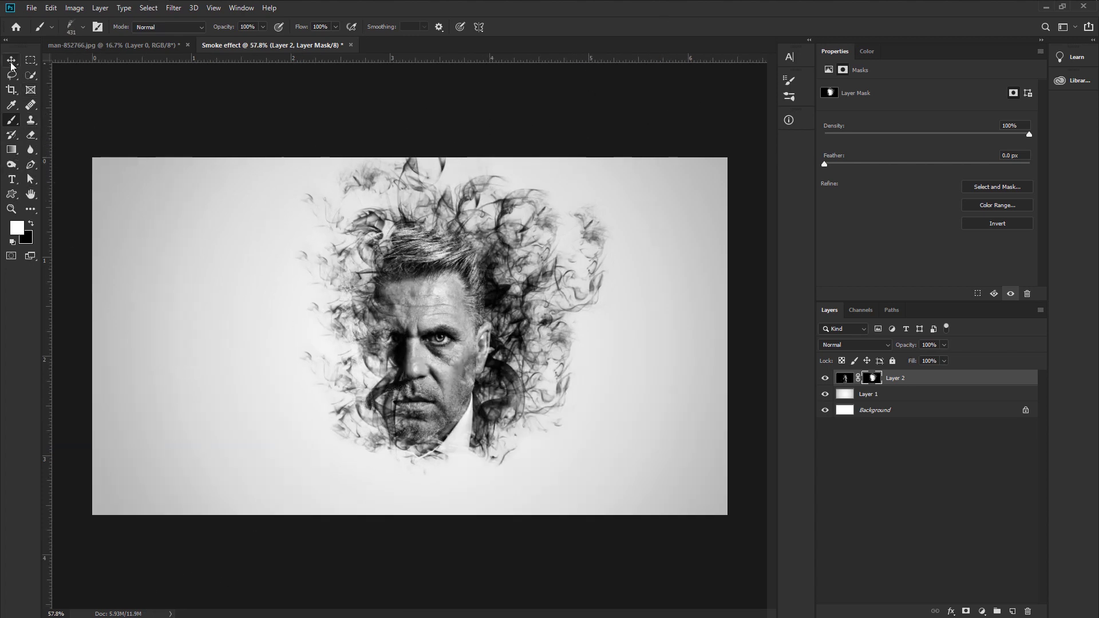